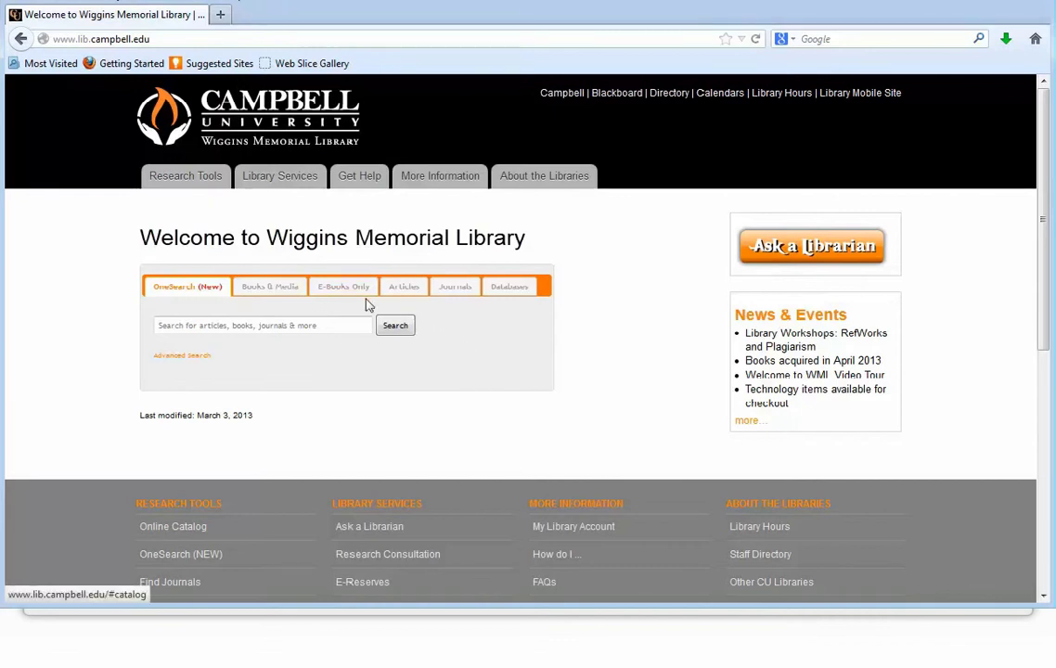
Step: Open SAGE Journals Online from the library's list of databases starting with S
left_click(525, 289)
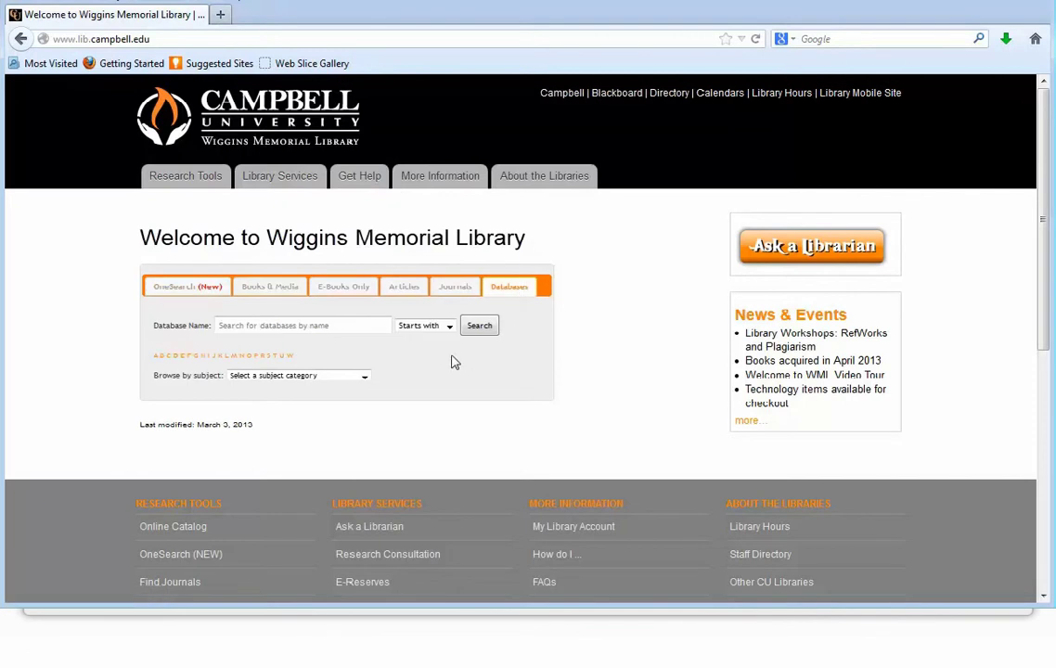
left_click(268, 356)
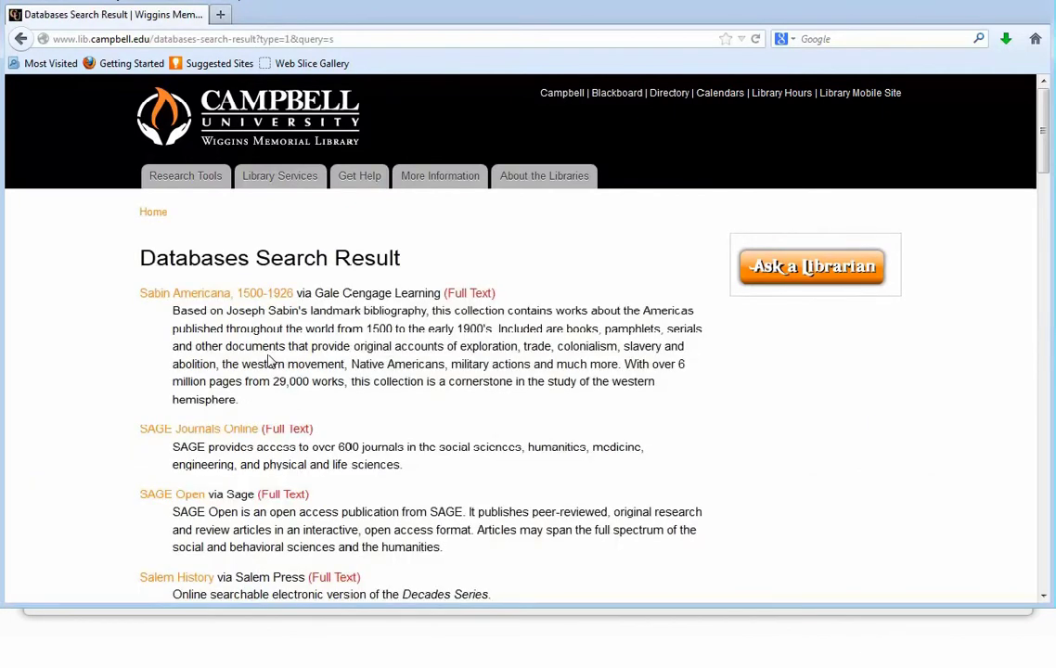
left_click(236, 430)
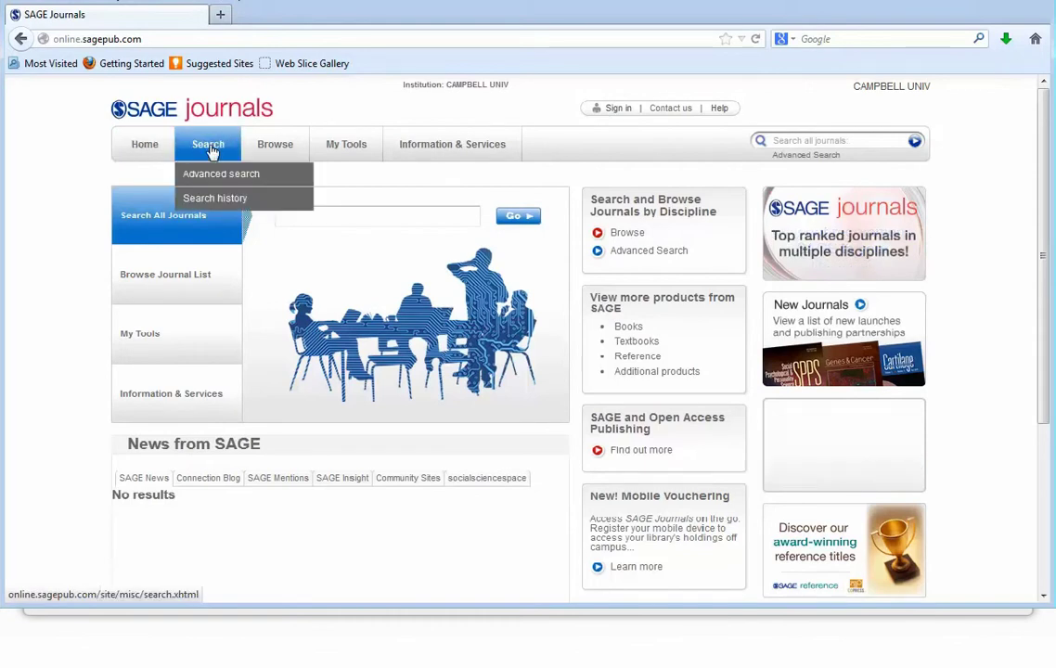
Step: View the sign-in page and the form for registering a new SAGE Journals account, and return to the home page
mouse_move(287, 155)
mouse_move(334, 155)
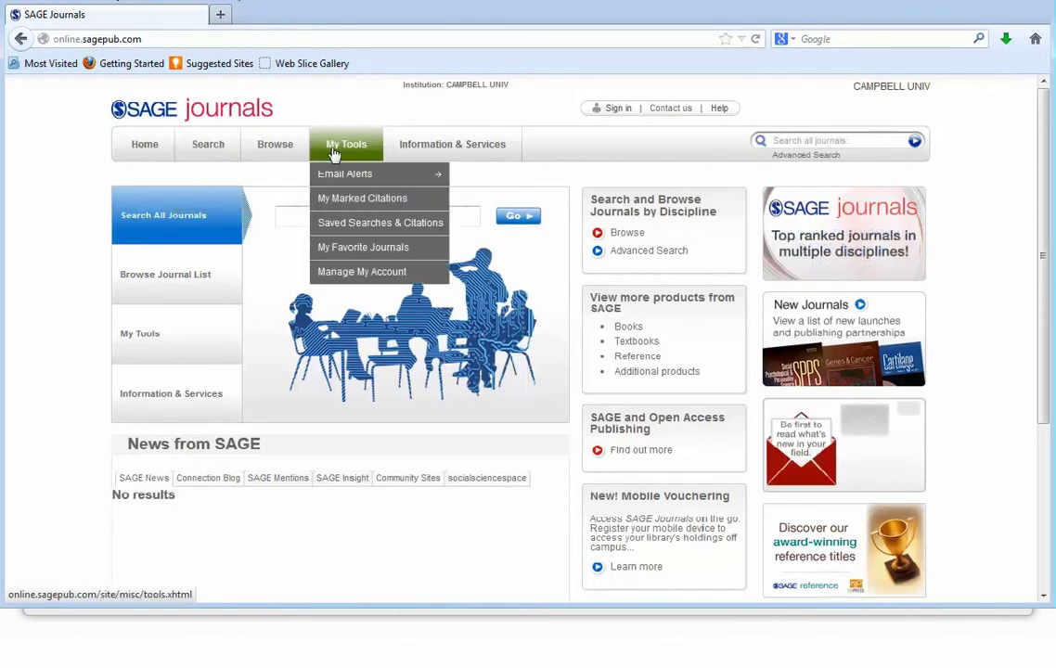
mouse_move(426, 151)
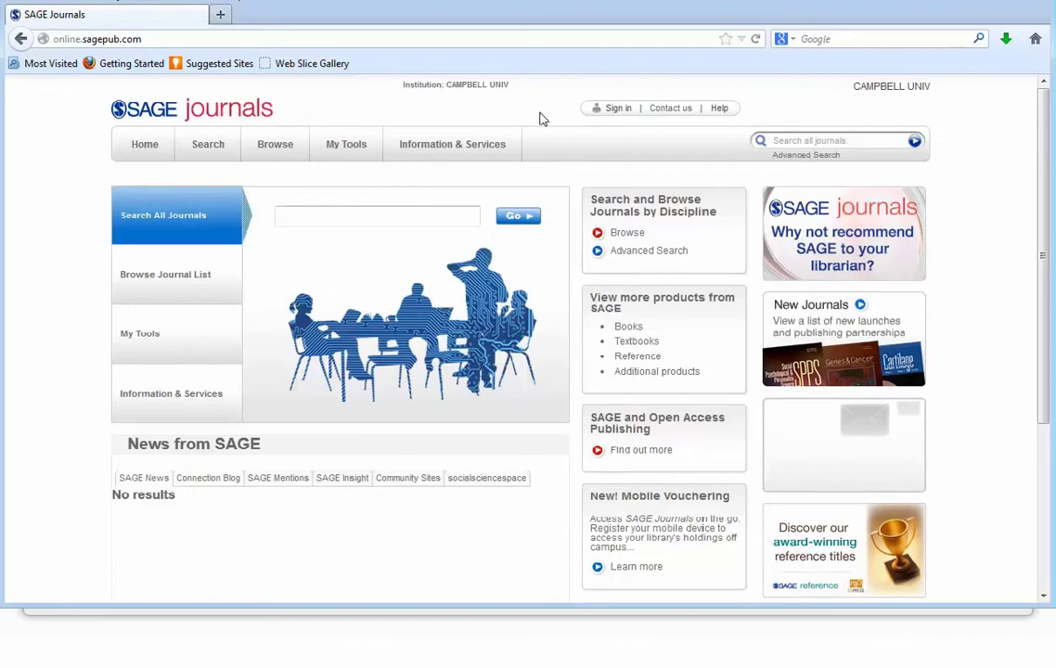
left_click(618, 110)
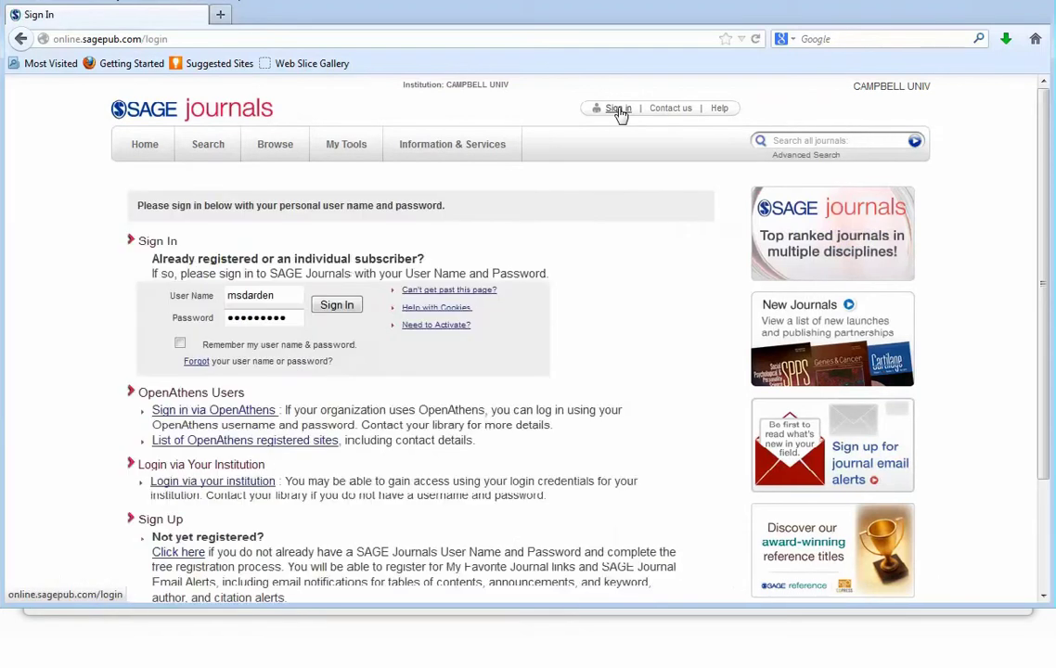
scroll(606, 264, "down", 3)
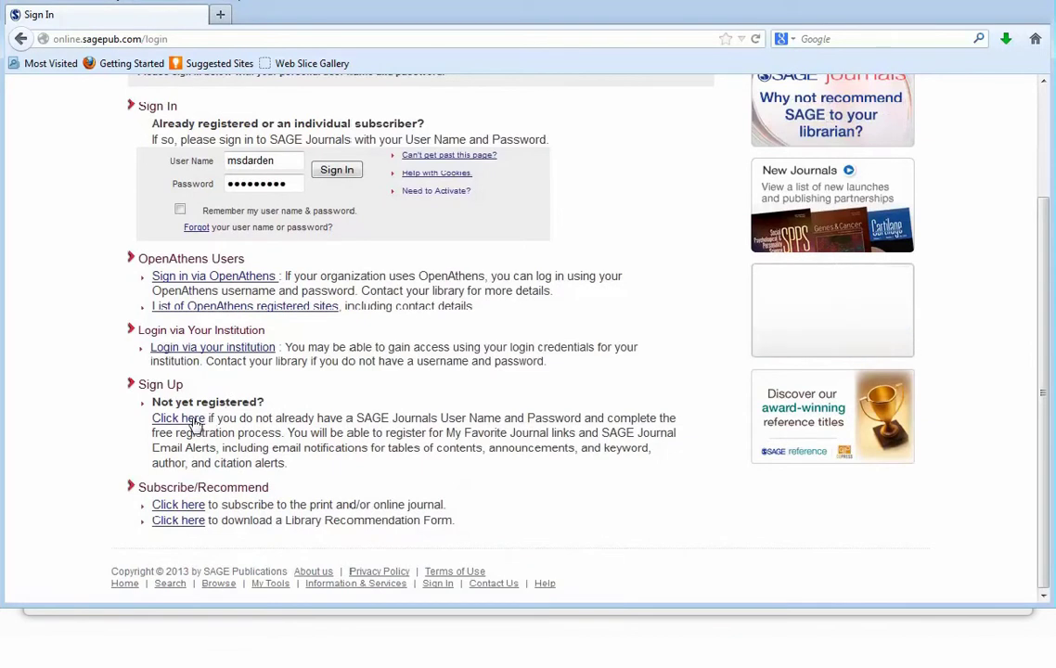
left_click(194, 421)
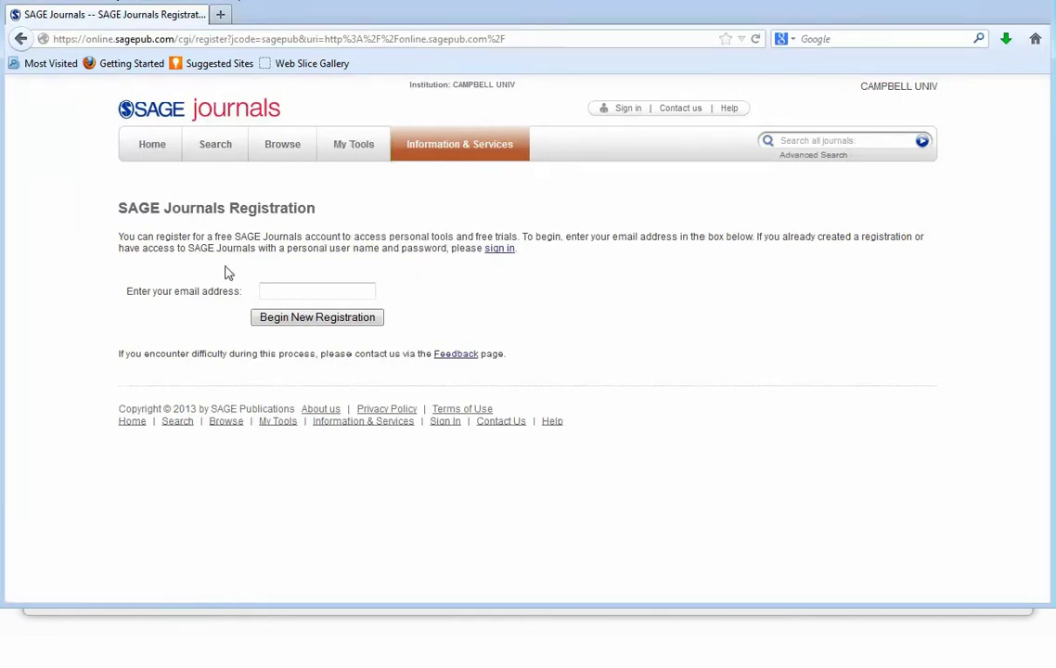
left_click(146, 152)
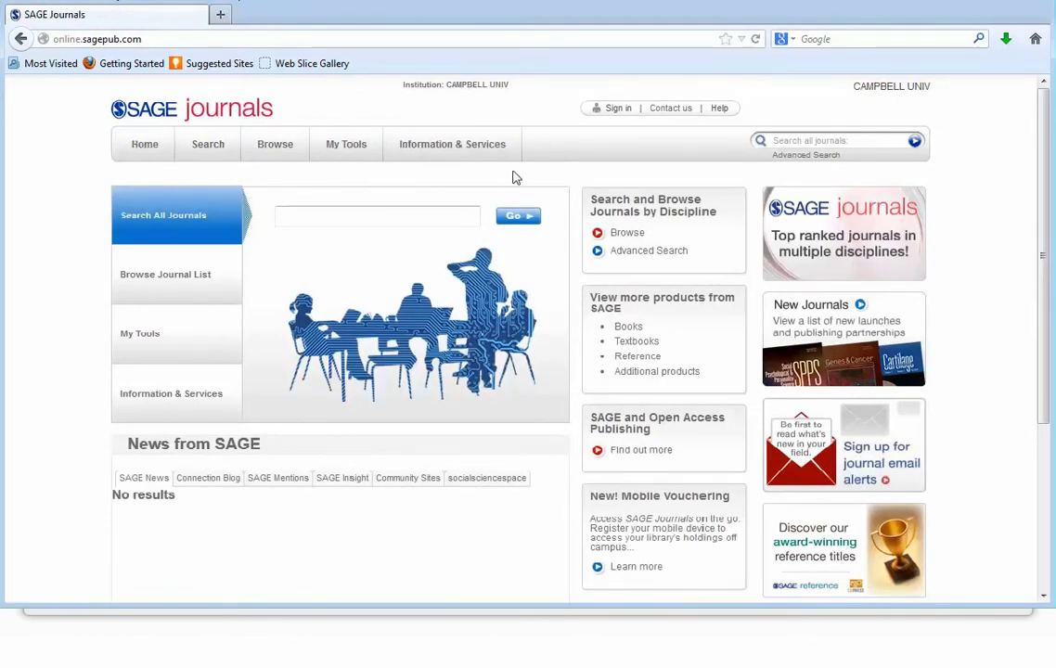
Step: Open the advanced search and enter "child welfare" and "funding" as the first row's terms, combined with AND
left_click(622, 257)
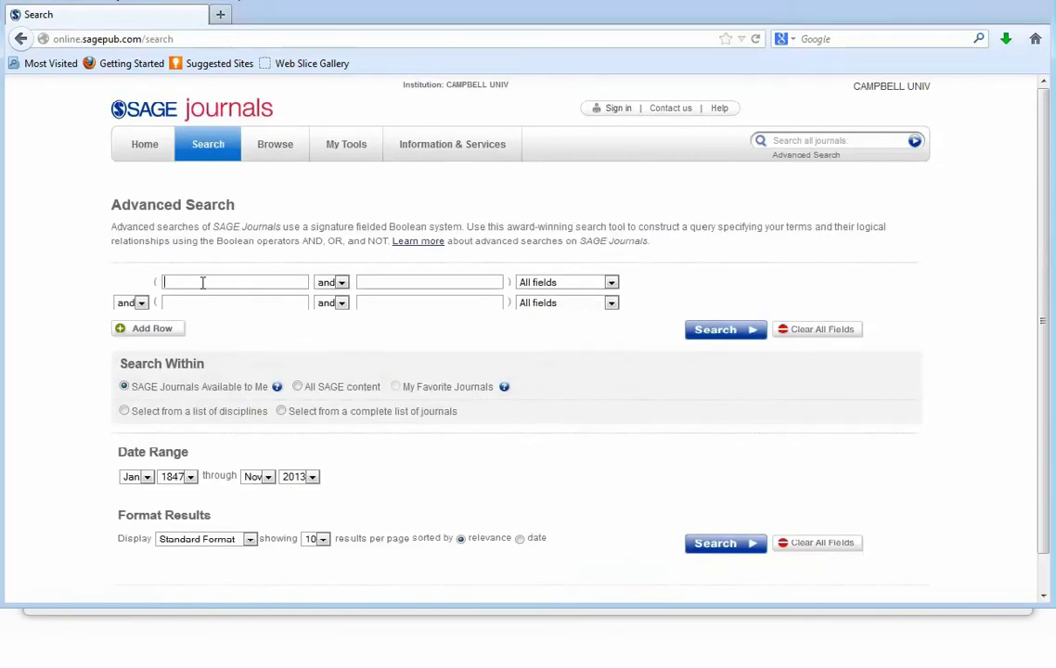
type("child wel")
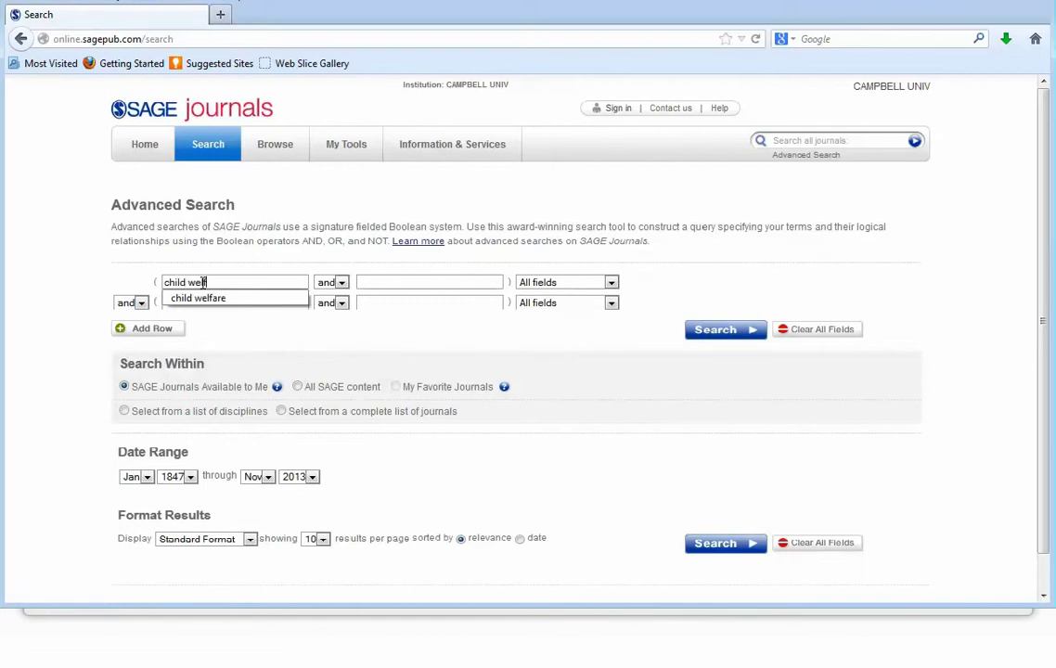
key("Tab")
key("Tab")
type("funding")
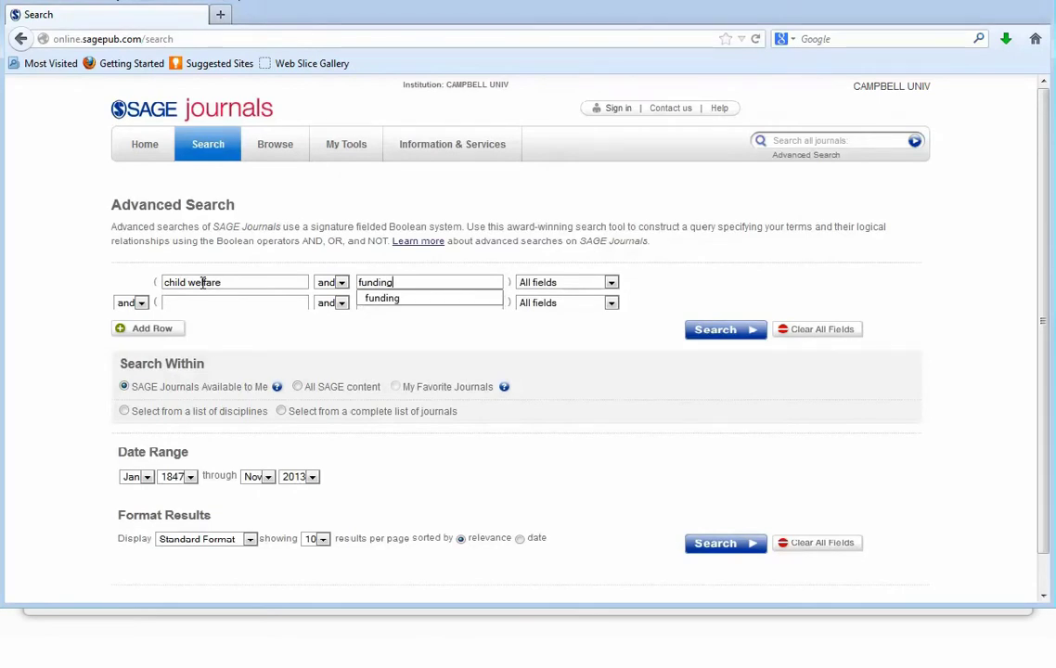
key("Tab")
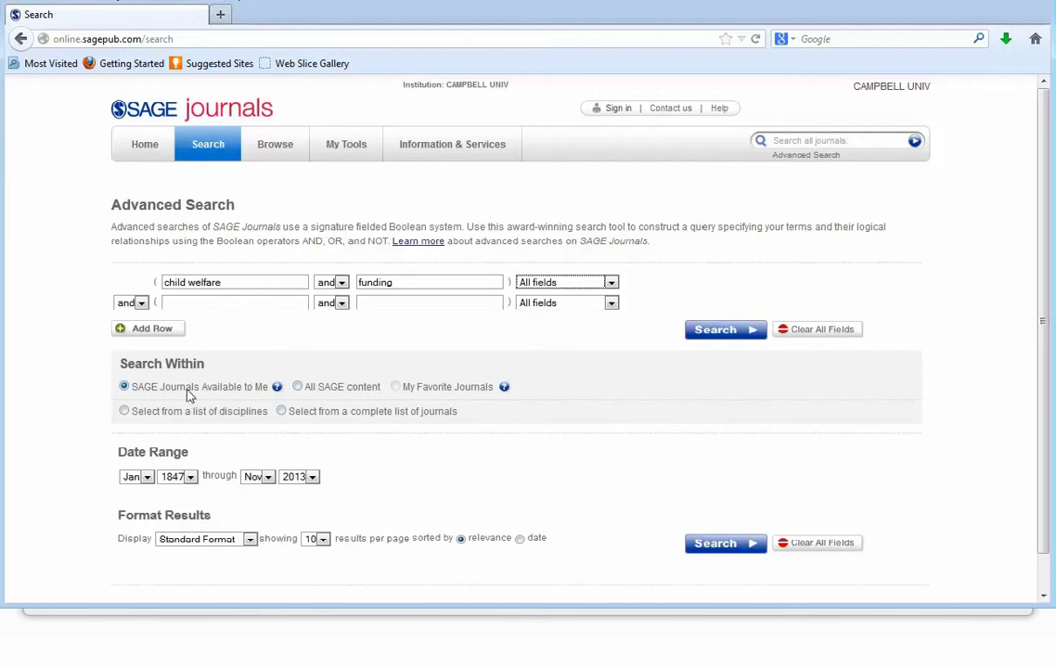
Step: Try the all-content, discipline-list and journal-list search scopes, and restore SAGE Journals Available to Me
left_click(298, 387)
left_click(125, 412)
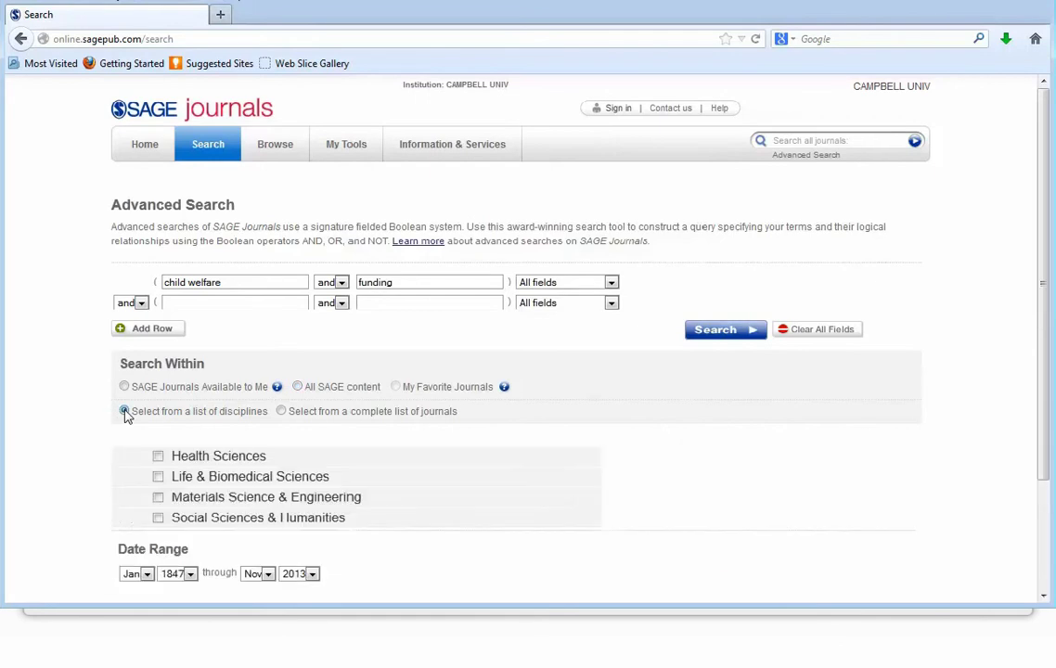
left_click(281, 411)
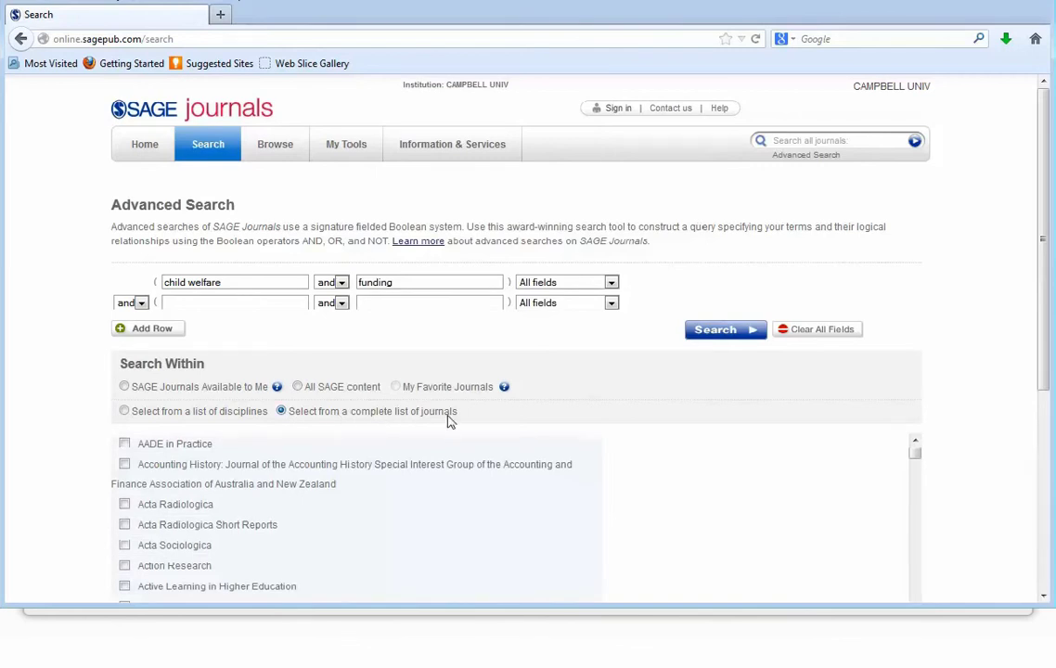
left_click(124, 412)
left_click(124, 387)
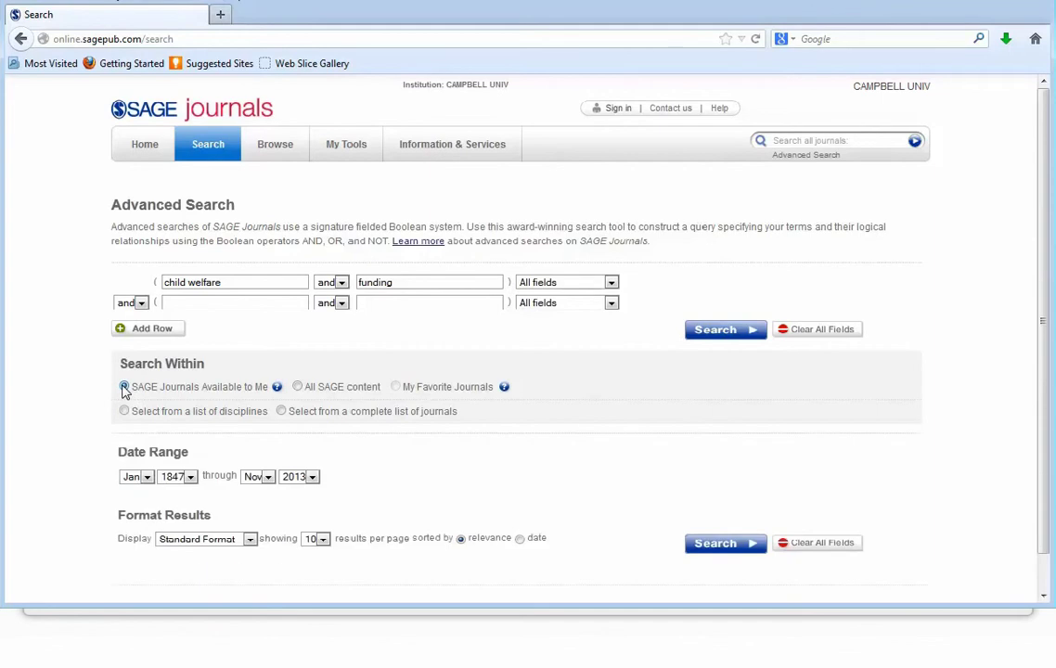
left_click(299, 389)
left_click(124, 388)
Step: Set the search's date range to January 2000 through May 2013
left_click(191, 476)
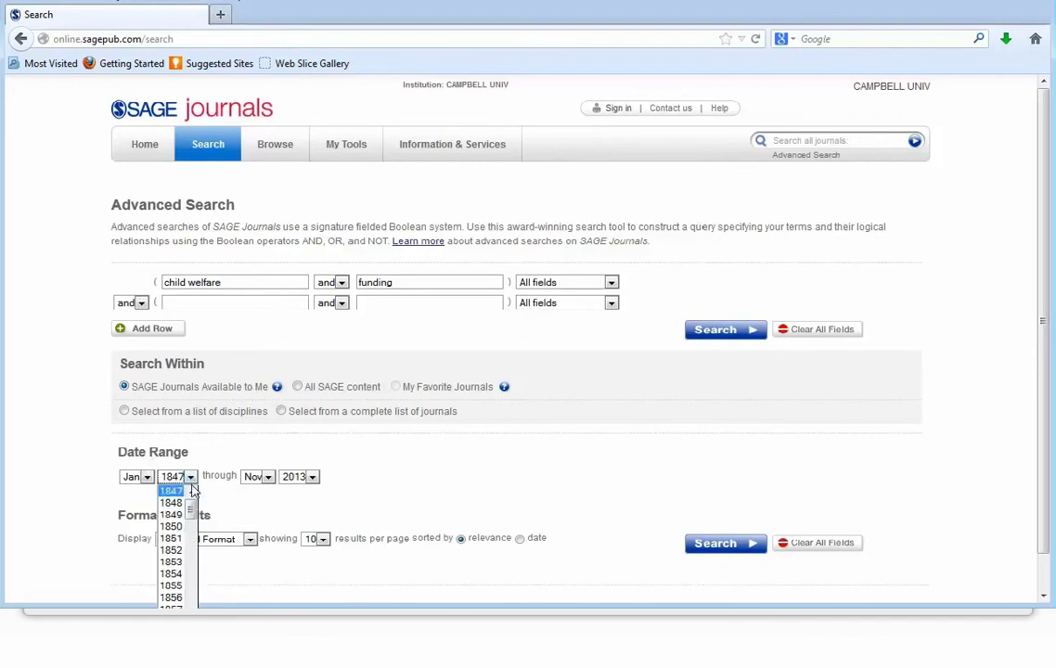
left_click_drag(191, 502, 191, 654)
scroll(176, 547, "down", 1)
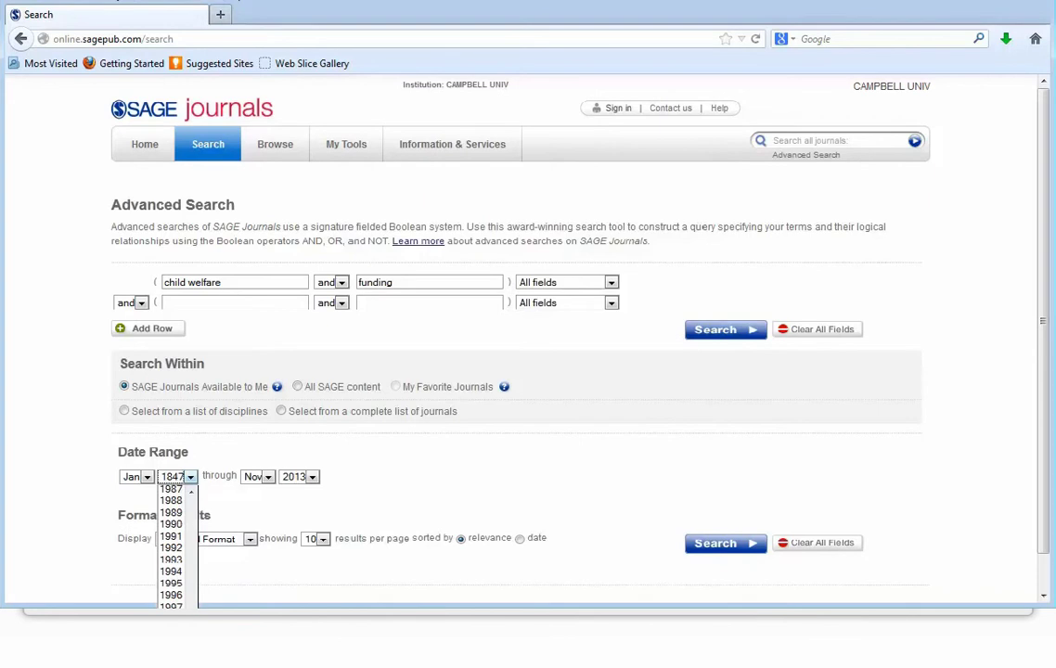
left_click(171, 595)
left_click(146, 477)
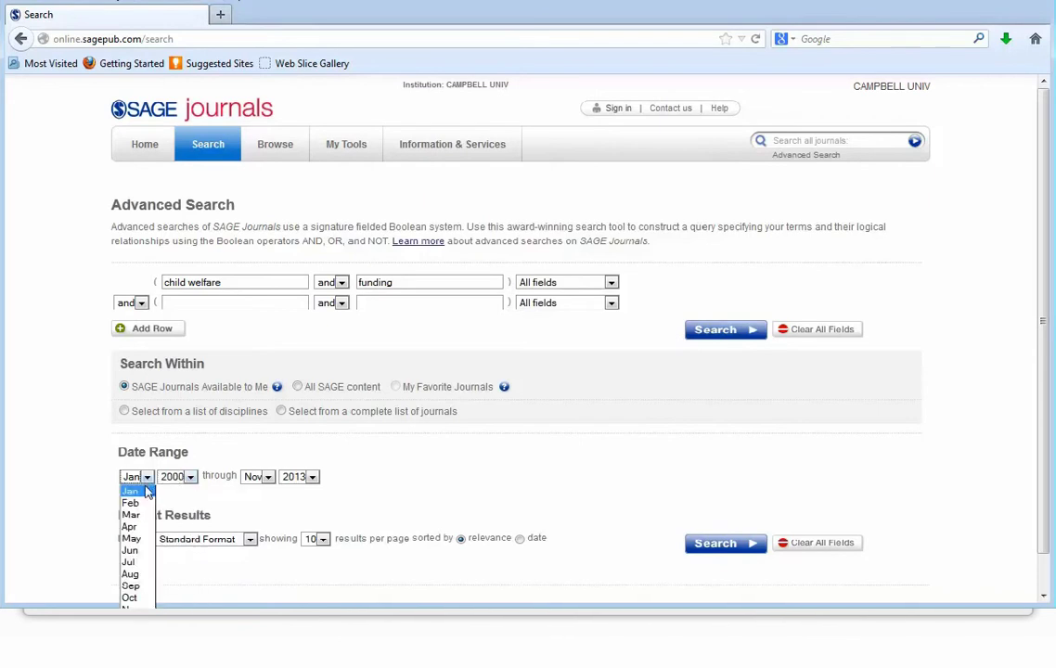
left_click(135, 481)
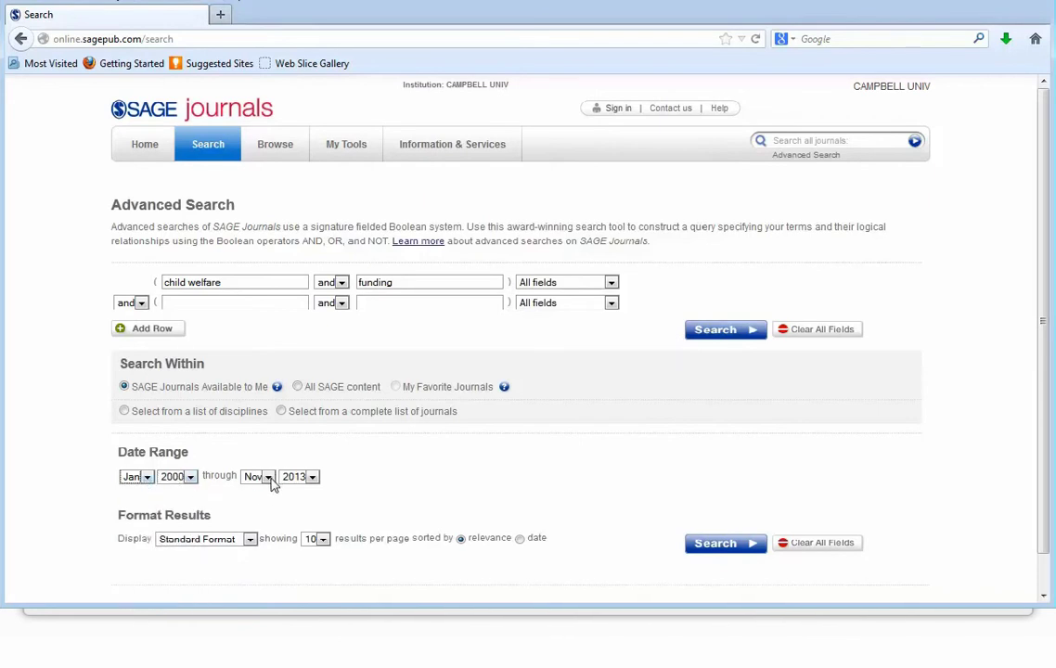
left_click(269, 477)
left_click(265, 537)
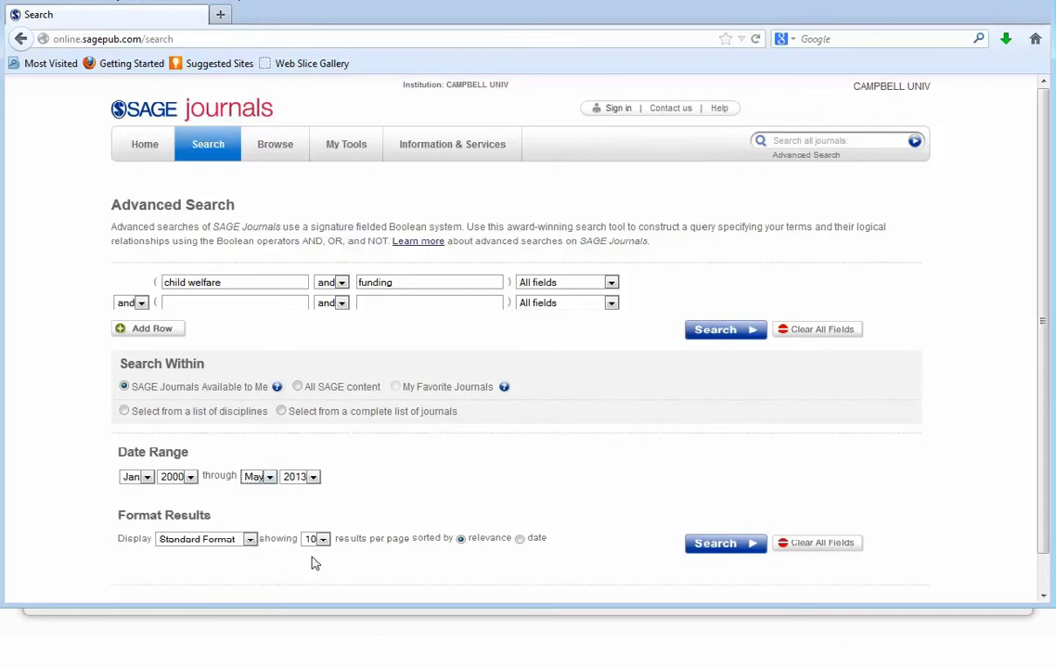
Step: Keep the Standard Format with 10 results per page and run the search sorted by date
scroll(313, 563, "down", 1)
left_click(251, 505)
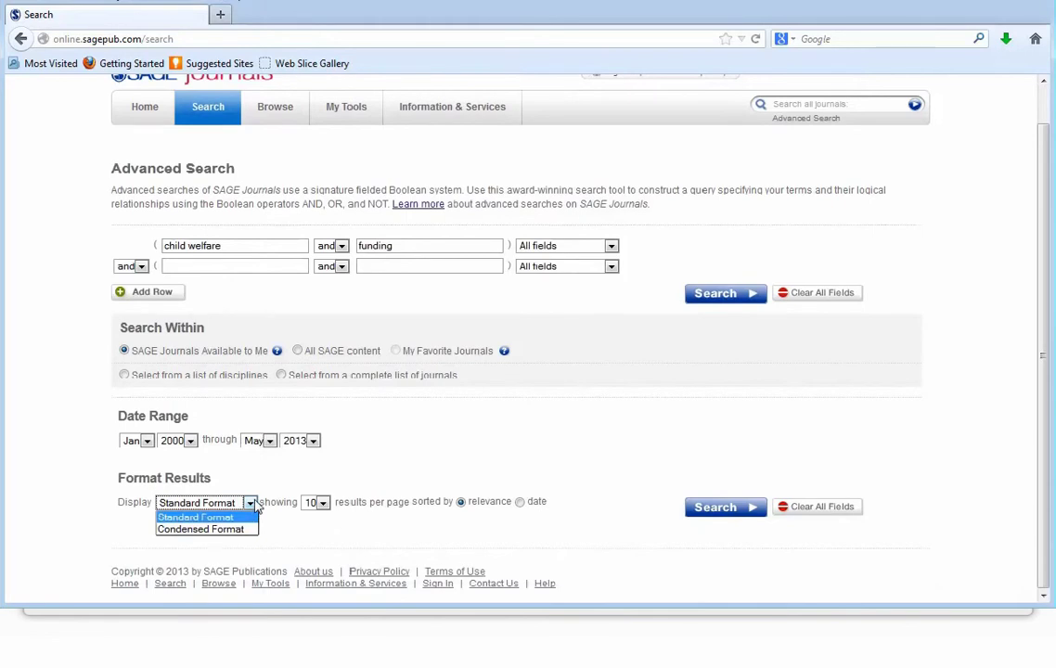
left_click(256, 506)
left_click(322, 503)
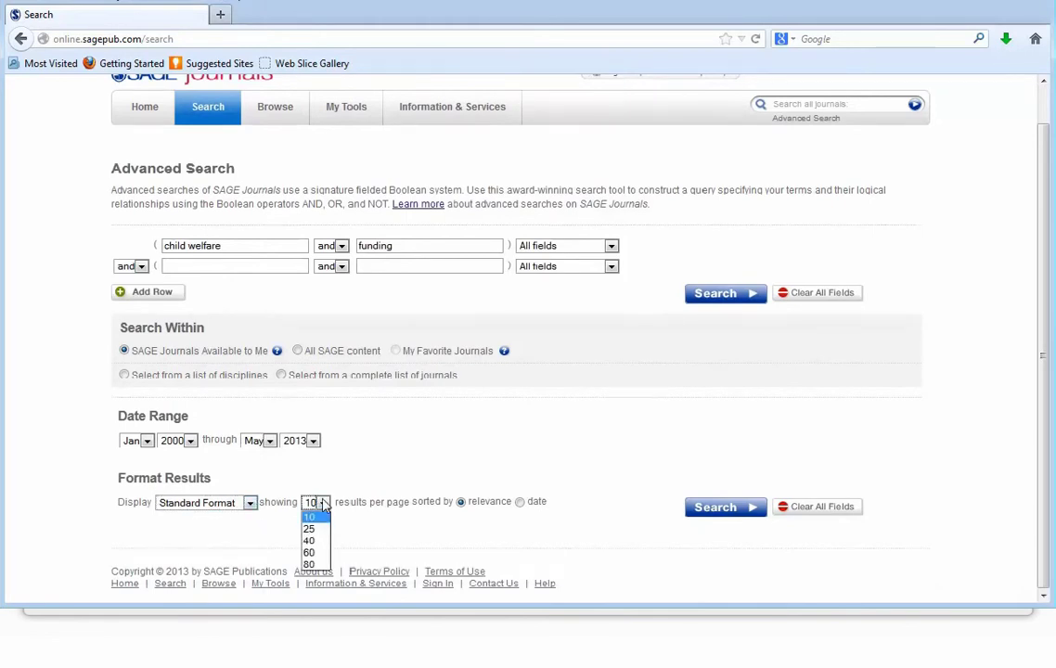
left_click(323, 504)
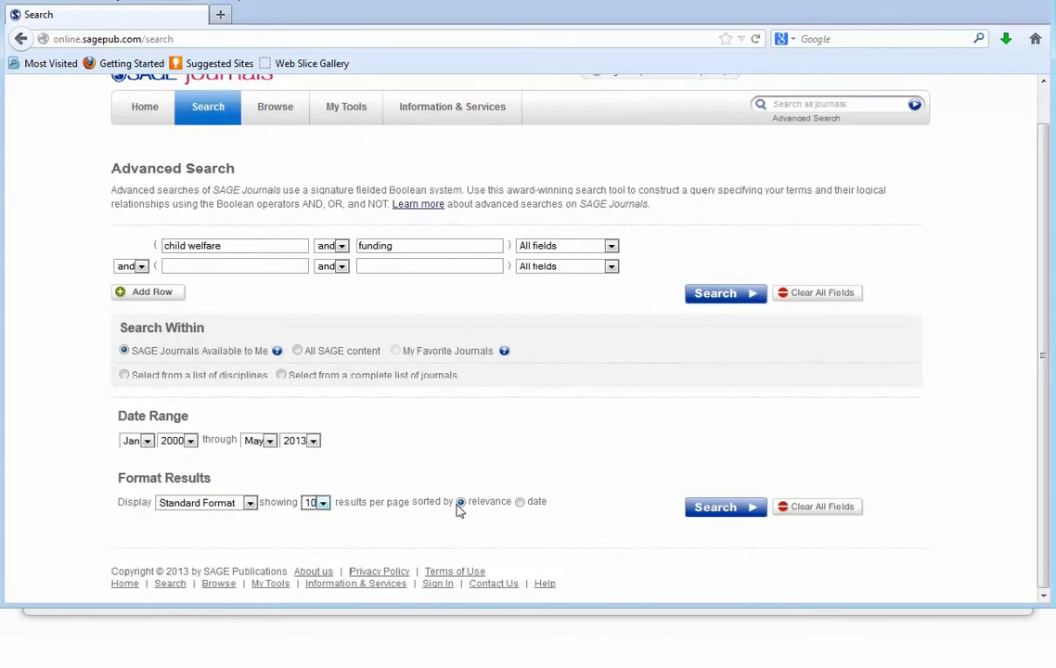
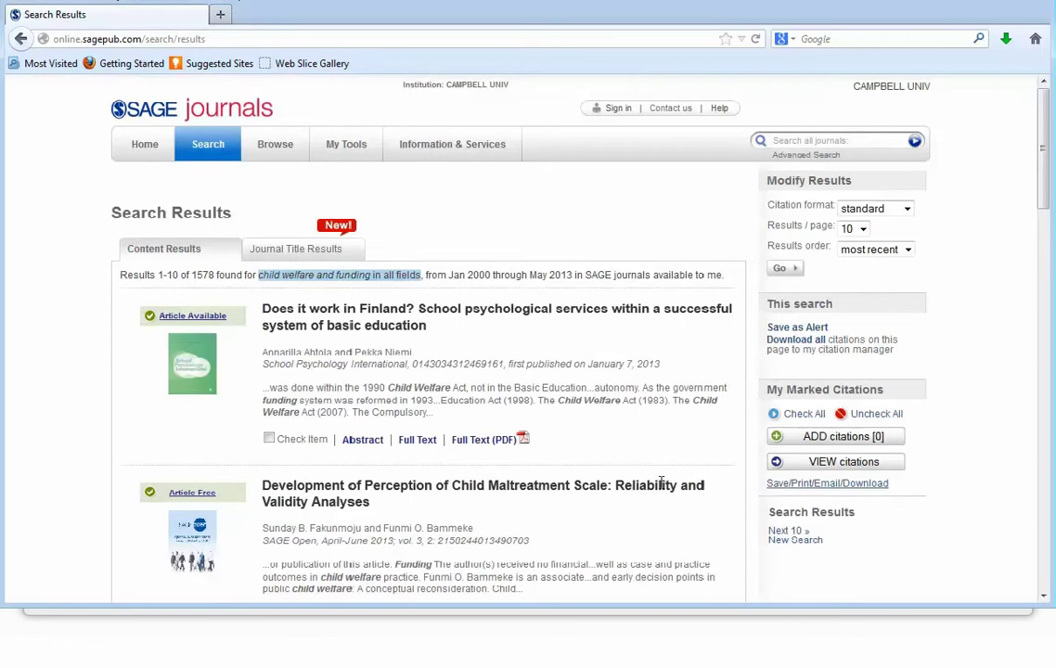
Step: Browse the search results and check the available results orders, keeping most recent
scroll(660, 480, "down", 3)
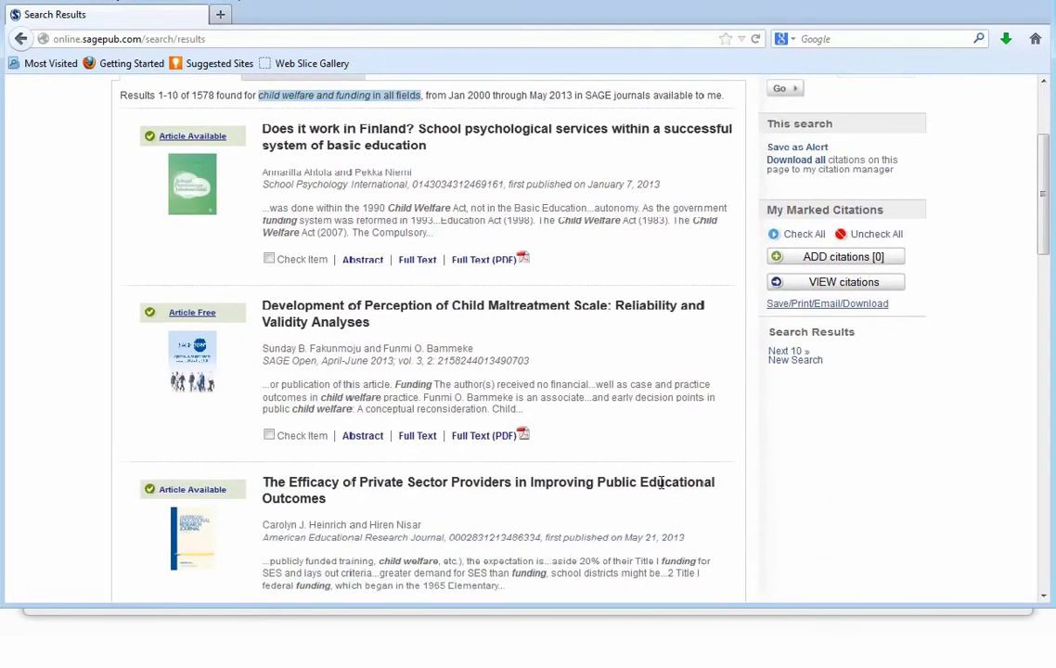
scroll(661, 483, "up", 2)
scroll(661, 481, "down", 6)
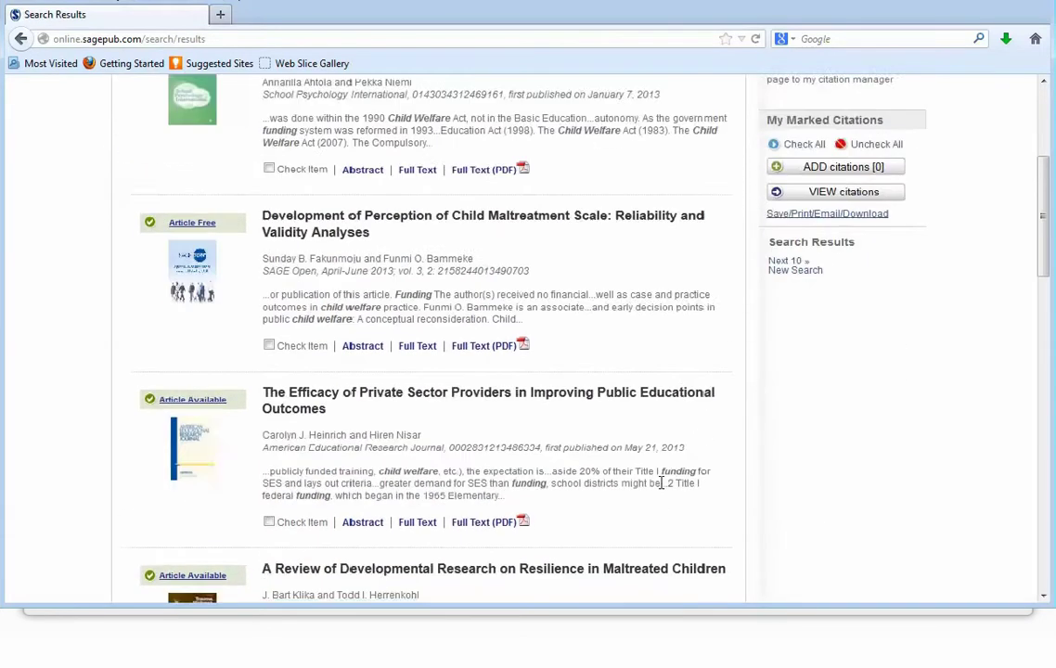
scroll(661, 482, "up", 4)
scroll(661, 482, "up", 3)
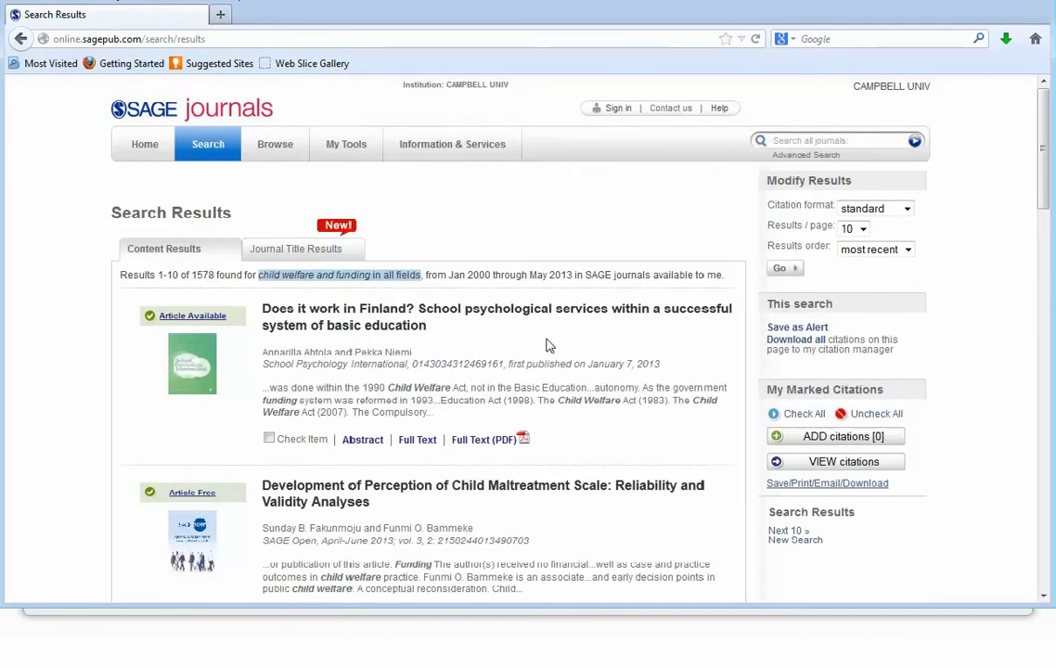
left_click(907, 249)
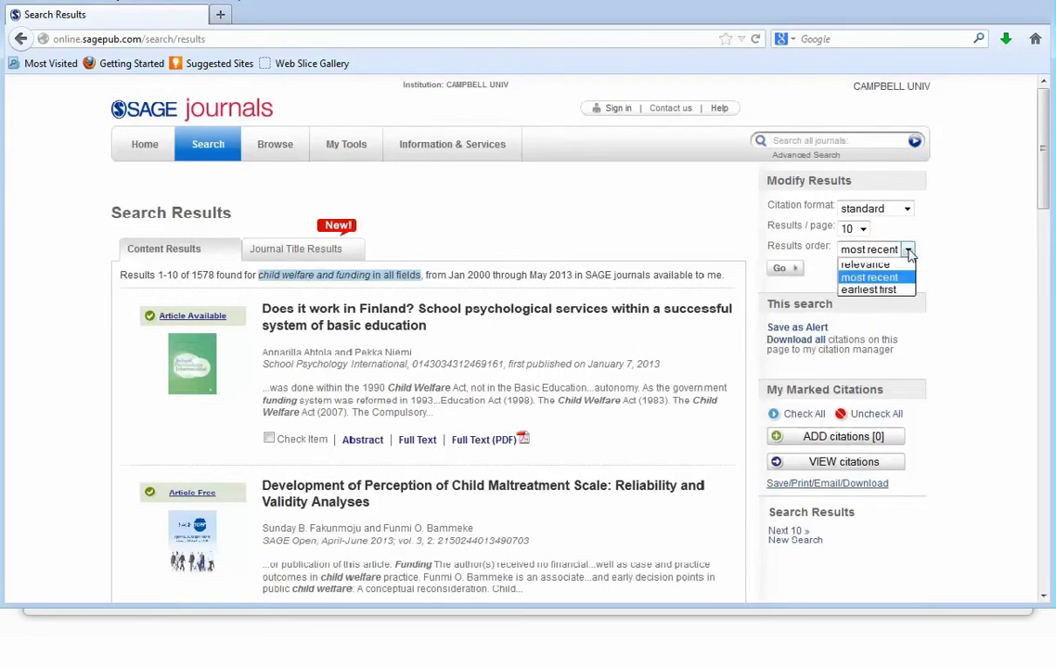
left_click(880, 278)
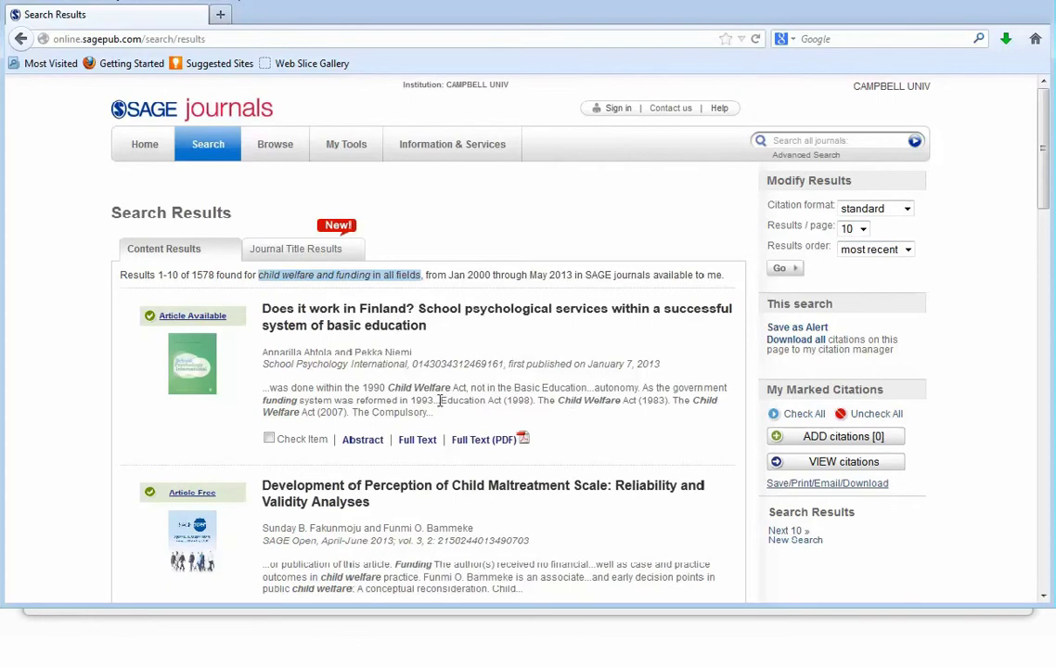
Step: Change the results' citation format to condensed and apply it to the list
left_click(902, 210)
left_click(872, 237)
scroll(567, 415, "down", 3)
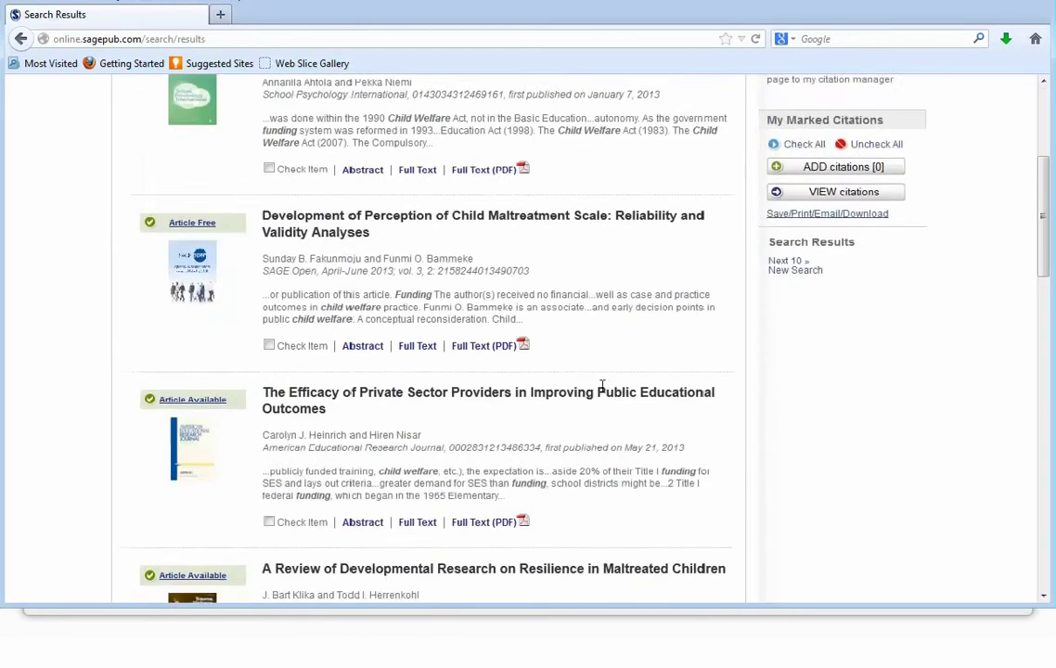
scroll(706, 204, "up", 3)
left_click(779, 269)
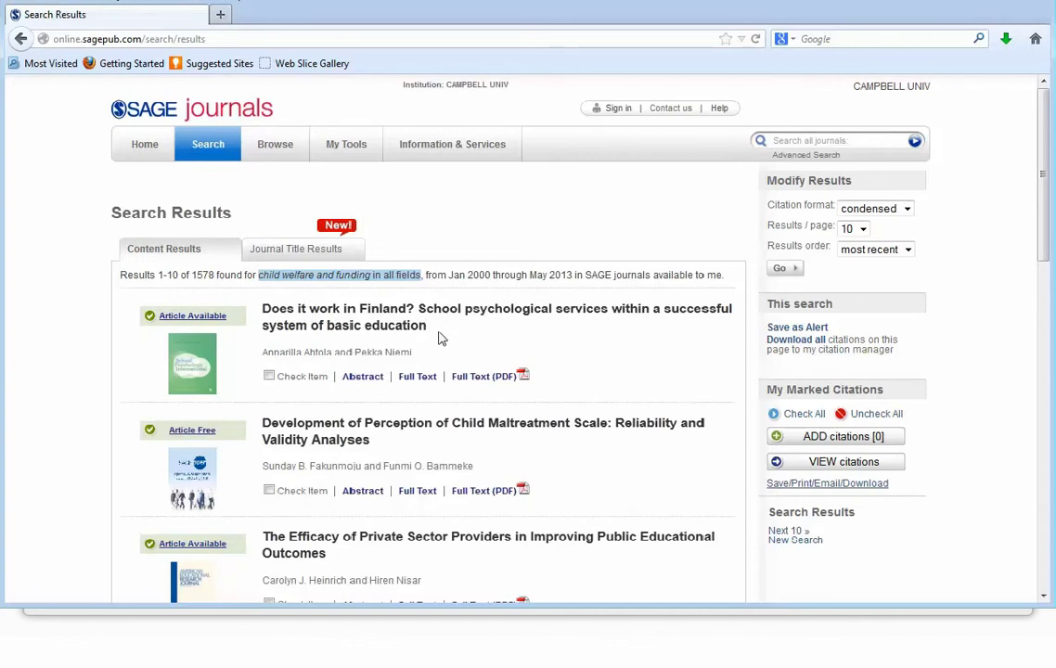
Step: Open the abstract of "Does it work in Finland?" and review the article page down to its keywords
left_click(374, 382)
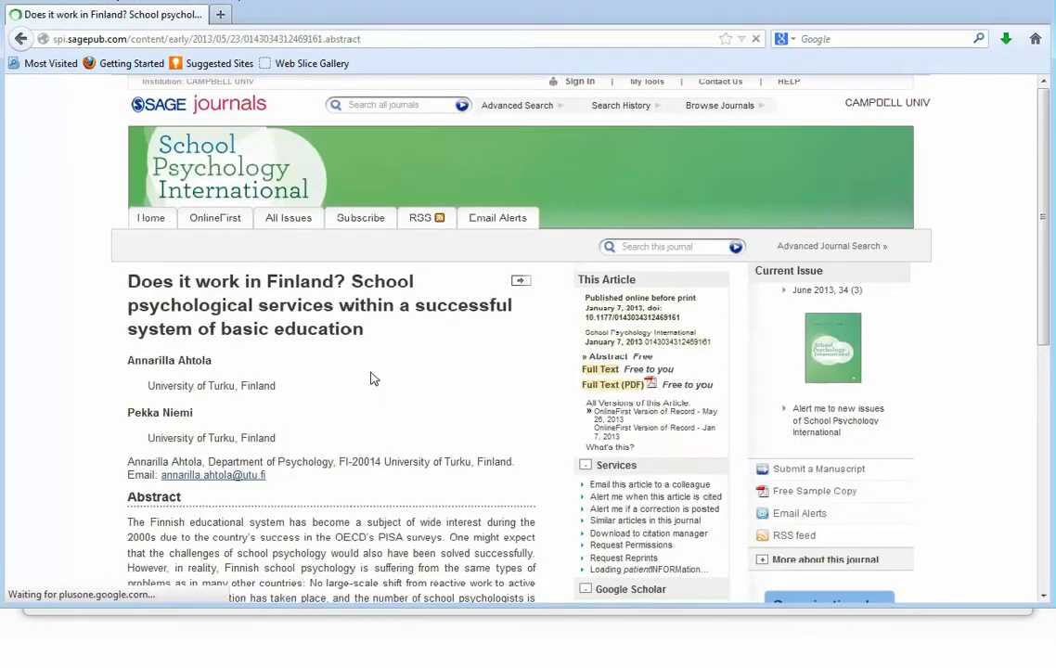
scroll(372, 379, "down", 3)
scroll(371, 378, "down", 2)
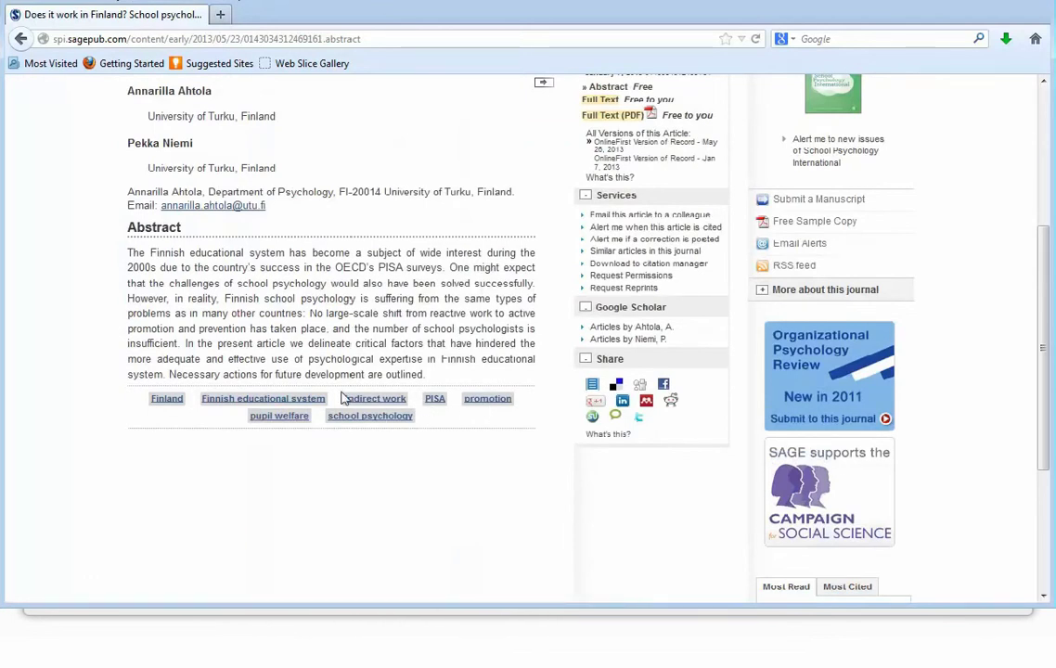
scroll(344, 396, "down", 4)
scroll(343, 391, "up", 9)
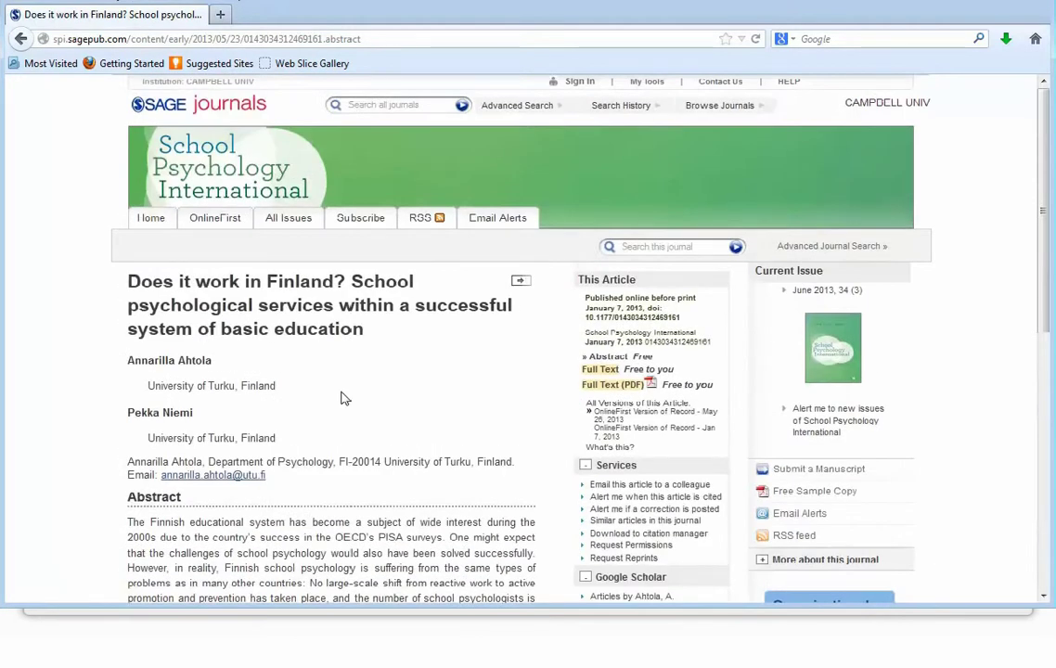
Step: Return to the search results and open the full-text PDF of "Does it work in Finland?", reviewing its article options
scroll(344, 398, "down", 2)
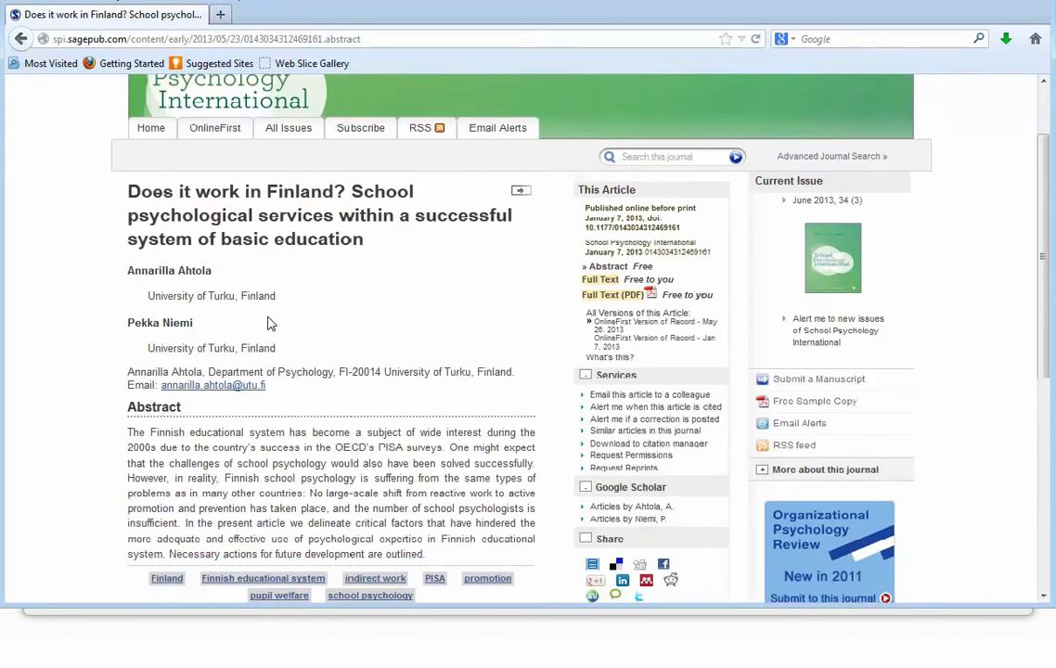
scroll(271, 323, "up", 2)
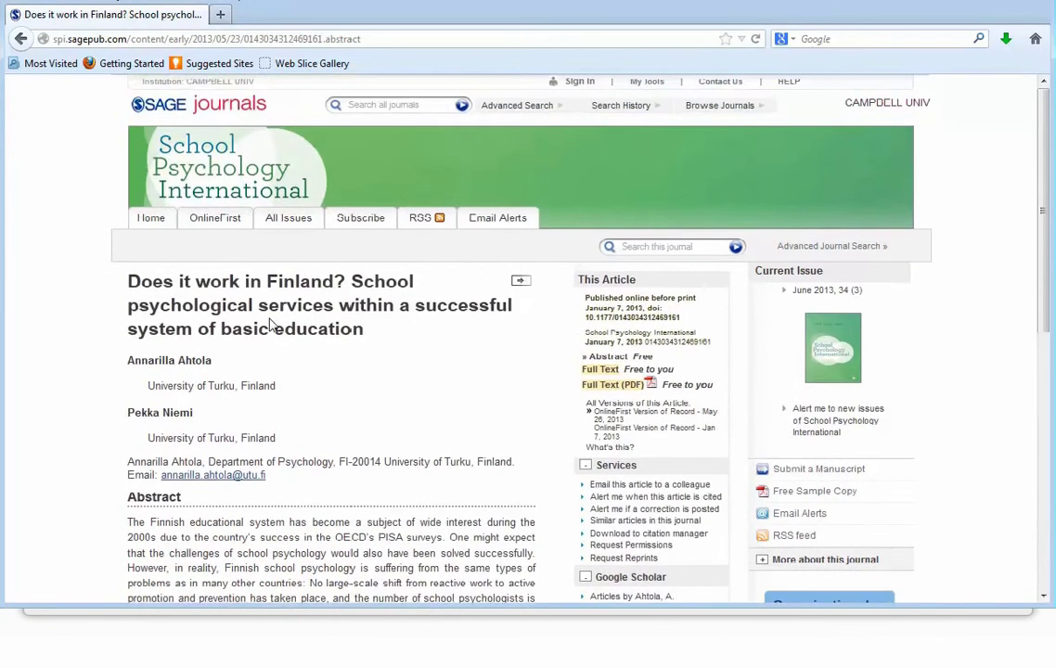
left_click(21, 38)
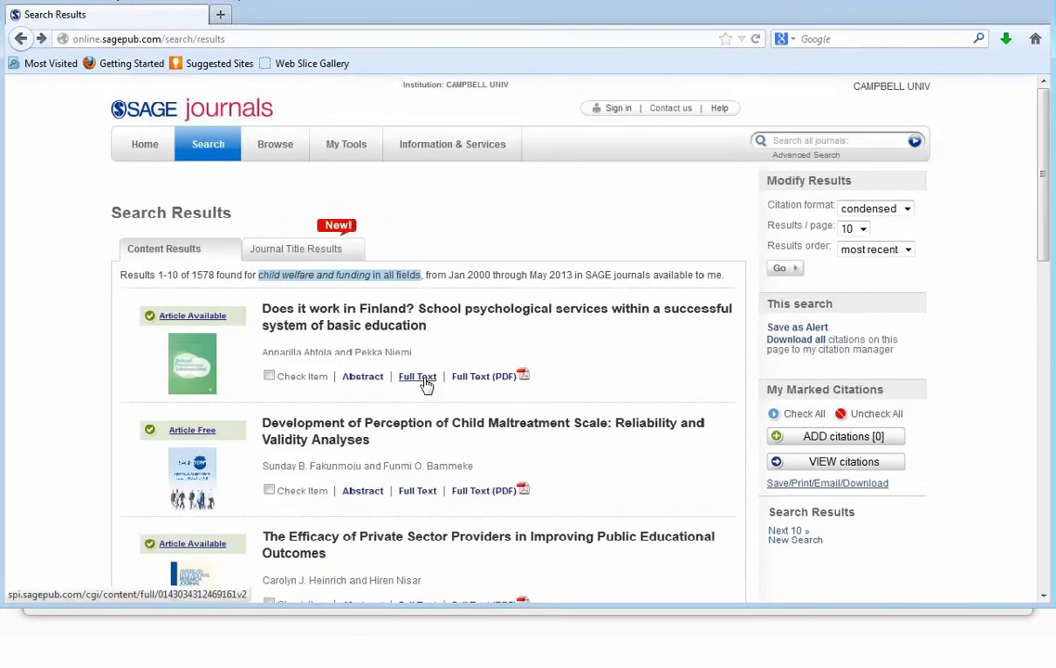
left_click(478, 383)
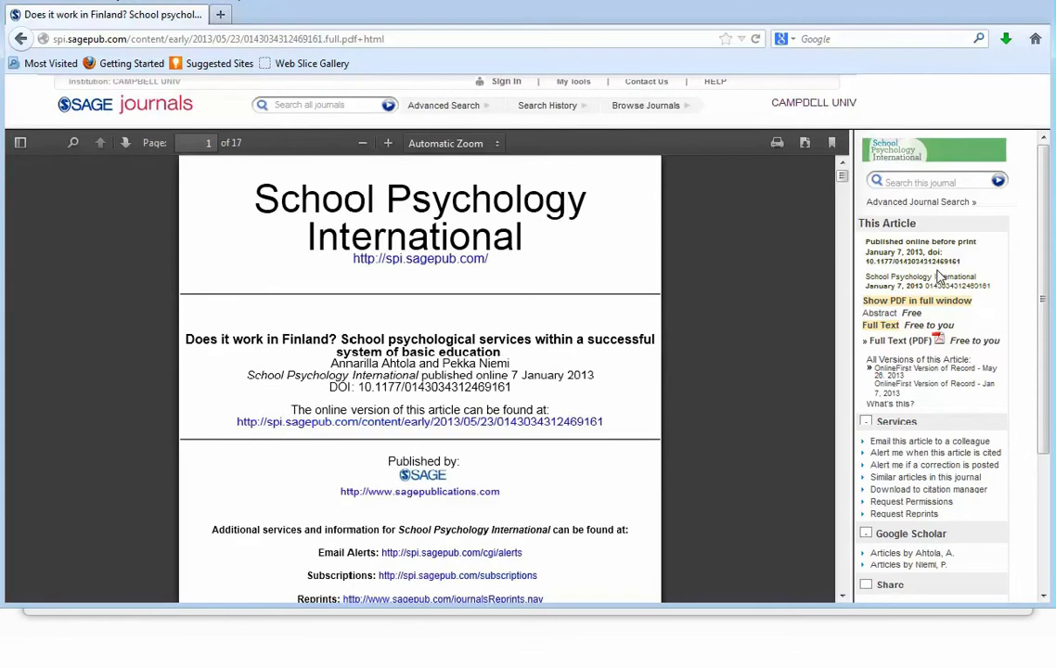
scroll(941, 276, "down", 4)
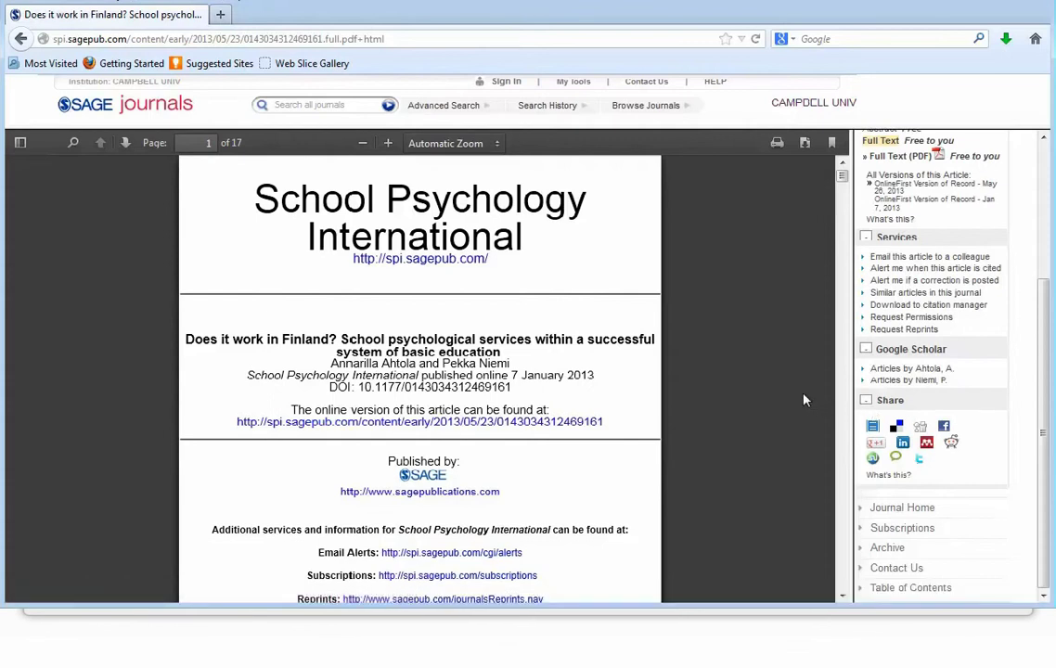
Step: Download the article's PDF, choosing to open it with Adobe Reader instead of saving the file
left_click(808, 147)
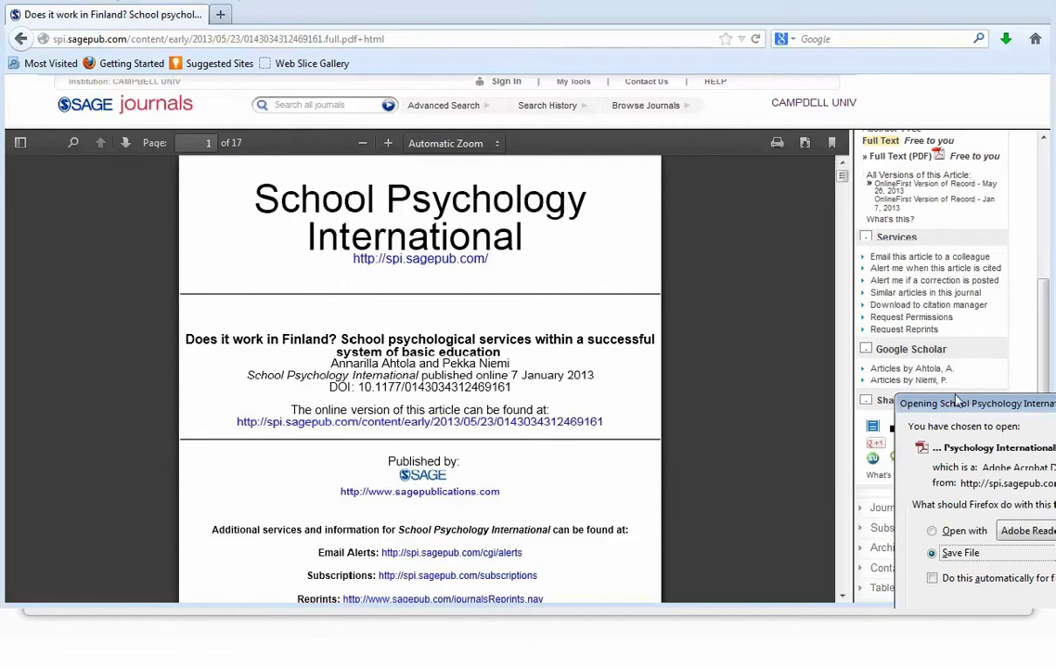
left_click_drag(955, 406, 740, 340)
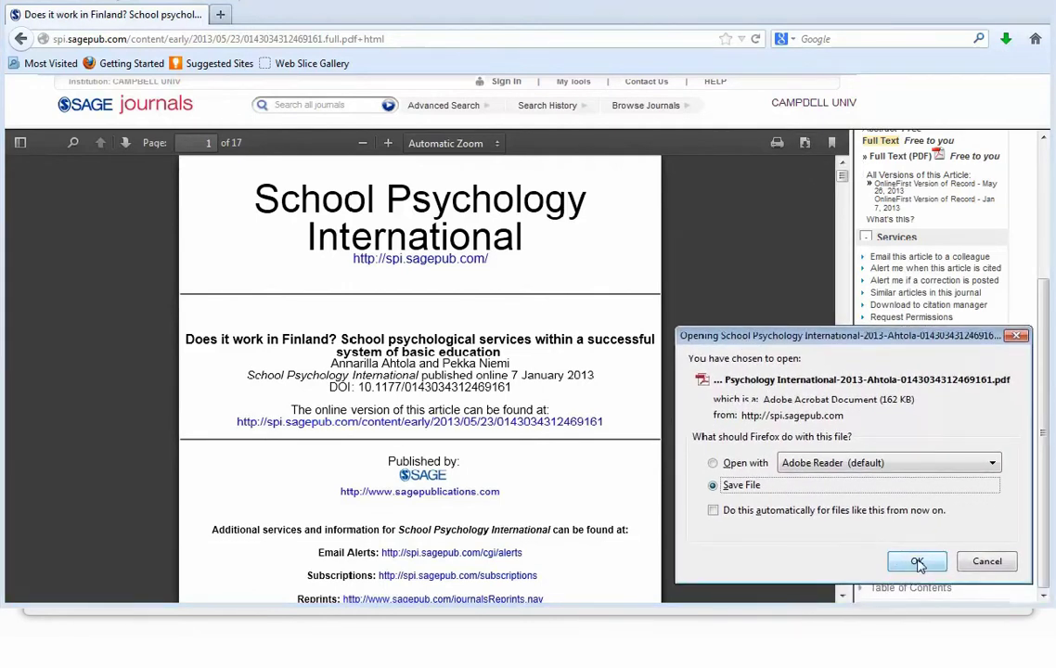
left_click(713, 463)
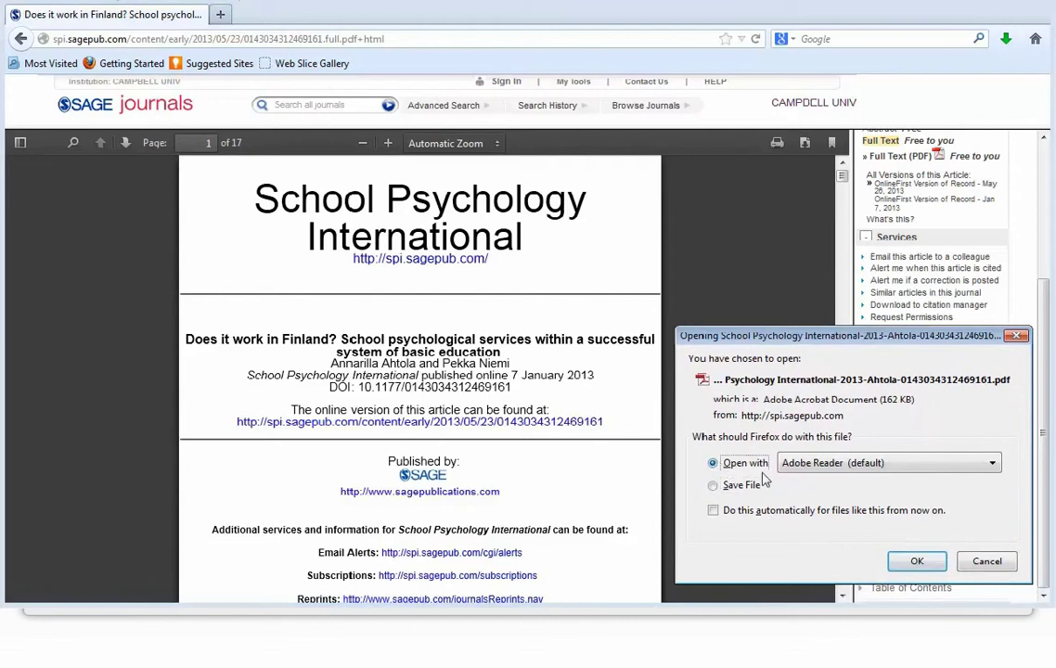
left_click(917, 562)
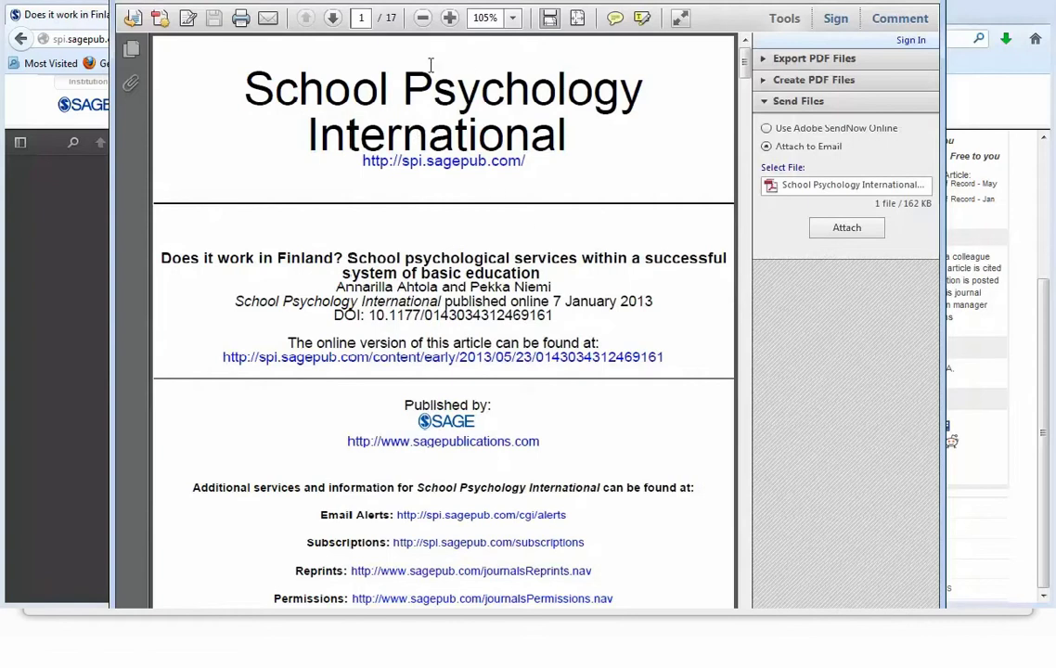
Step: Save a copy of the article as an Adobe PDF file on USB DISK (H:) under its suggested name, and close Adobe Reader
left_click(111, 4)
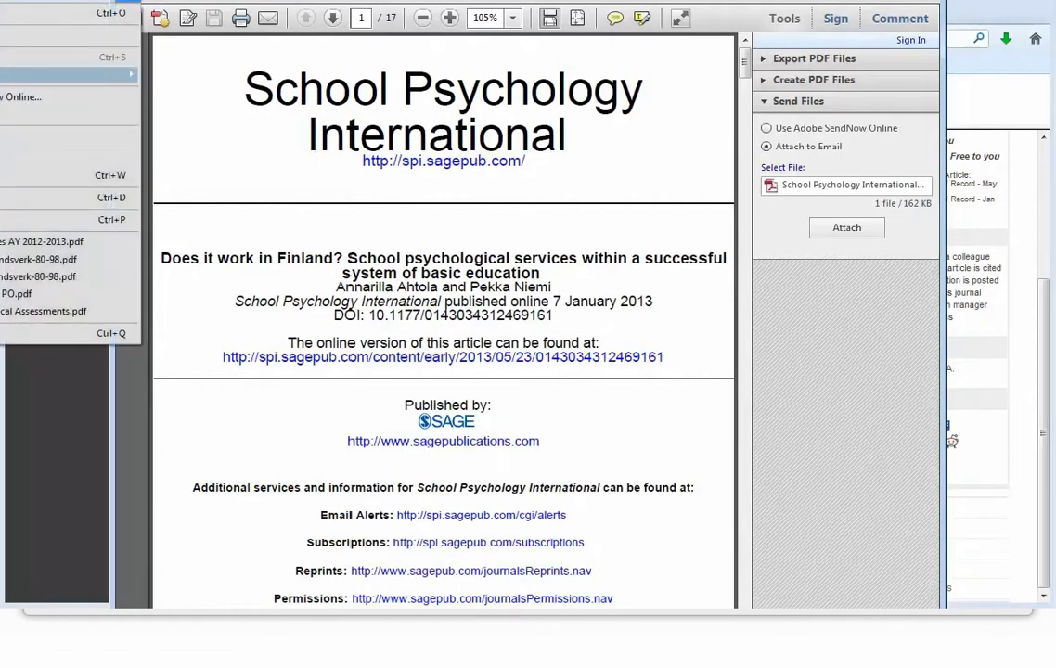
left_click(92, 78)
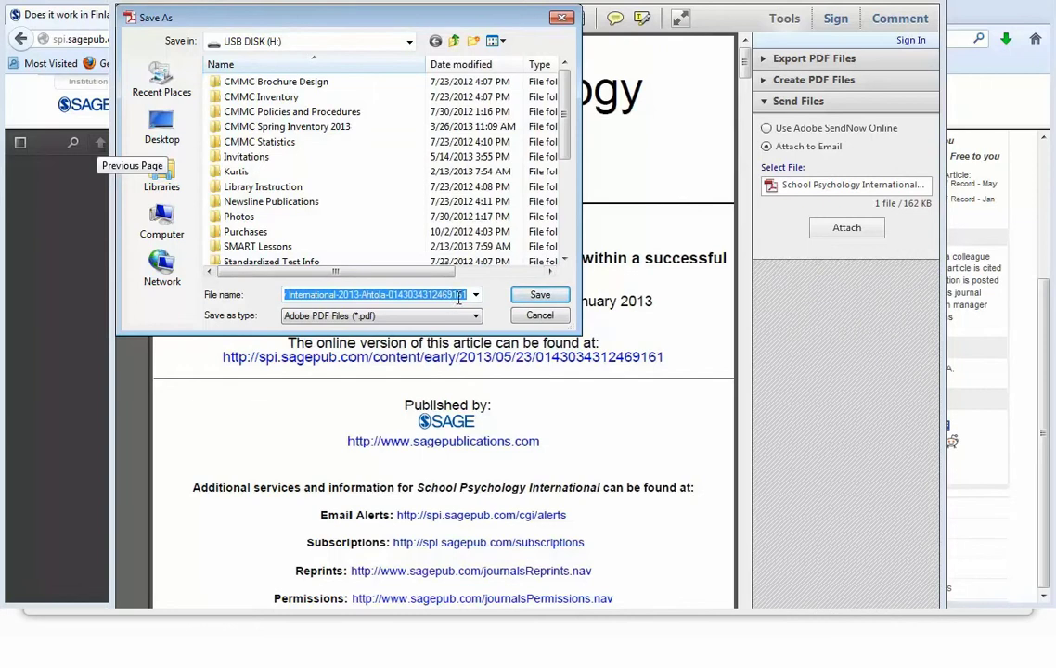
left_click(539, 295)
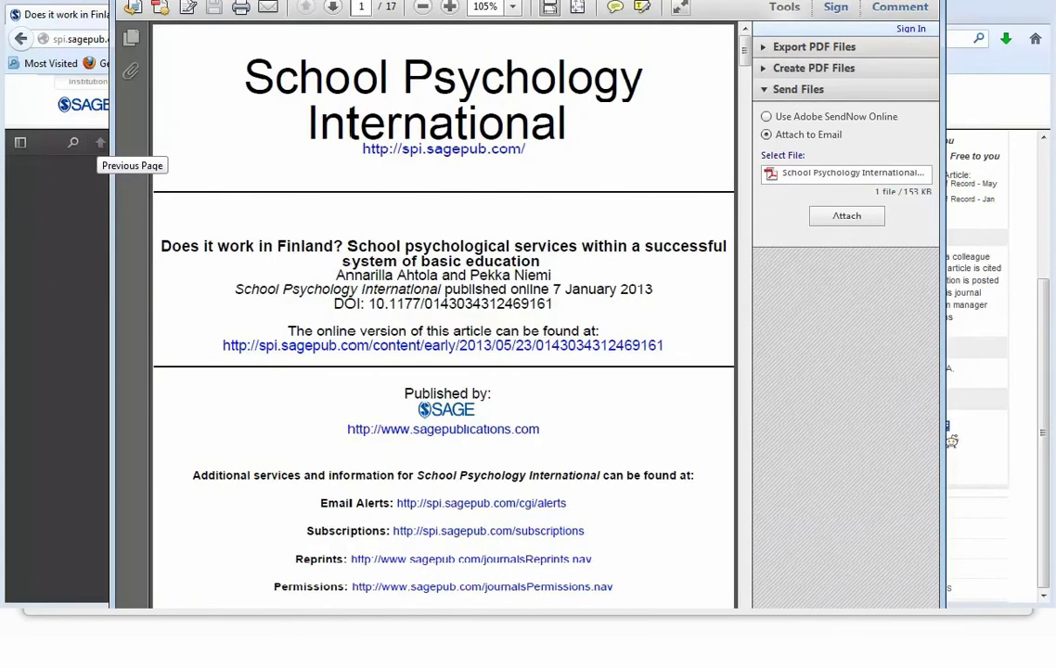
key("alt+F4")
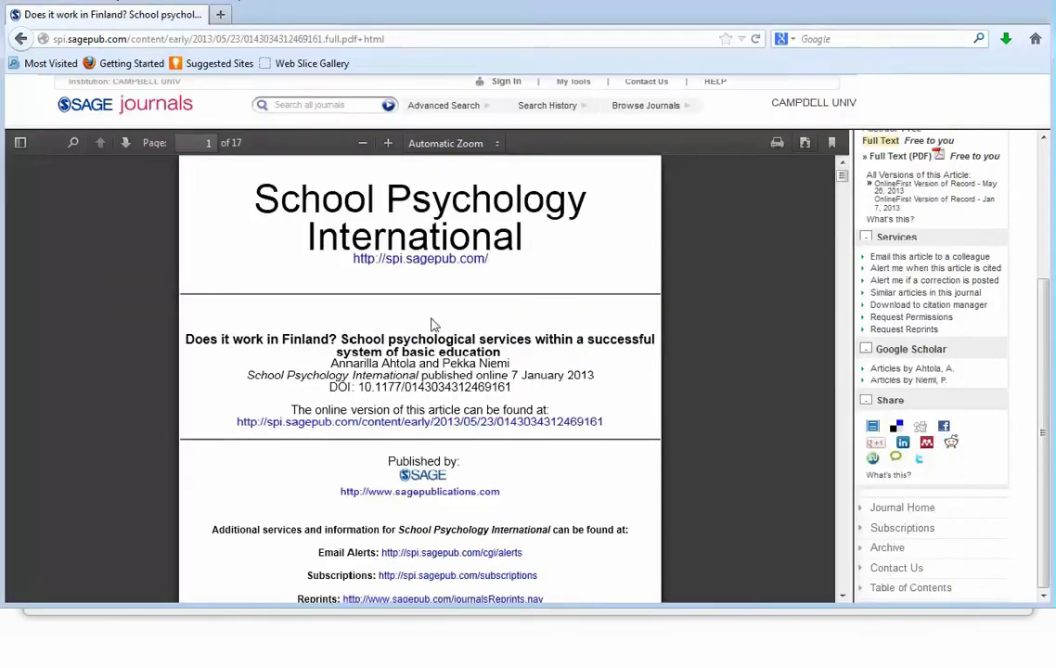
Step: Leave the article's PDF page for the search results and go to the SAGE Journals home page
scroll(227, 257, "down", 4)
scroll(271, 259, "up", 4)
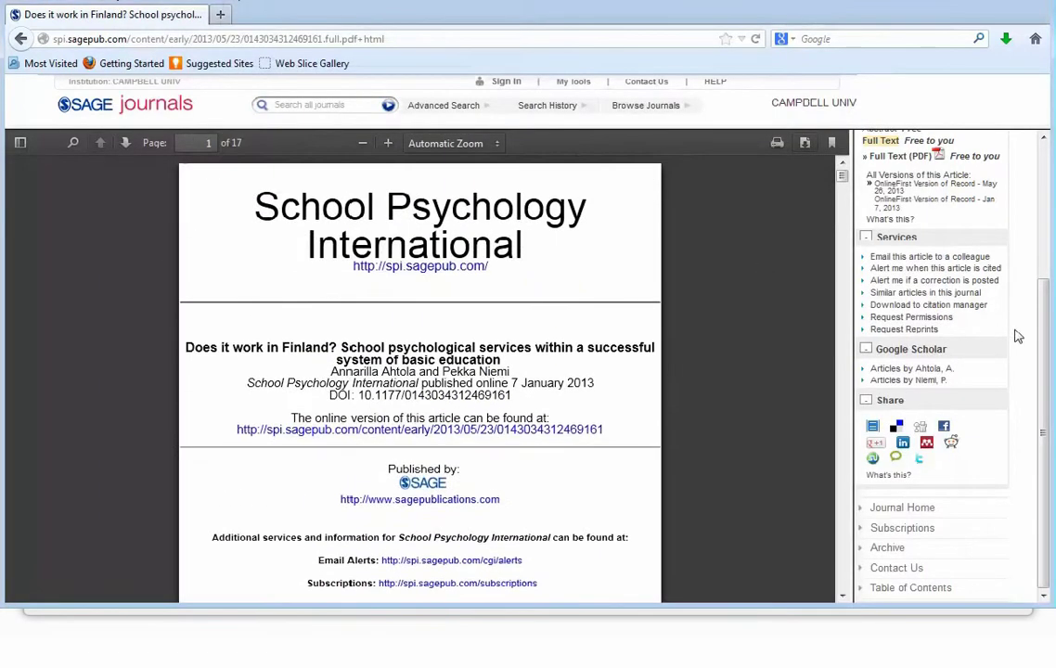
scroll(1010, 336, "up", 3)
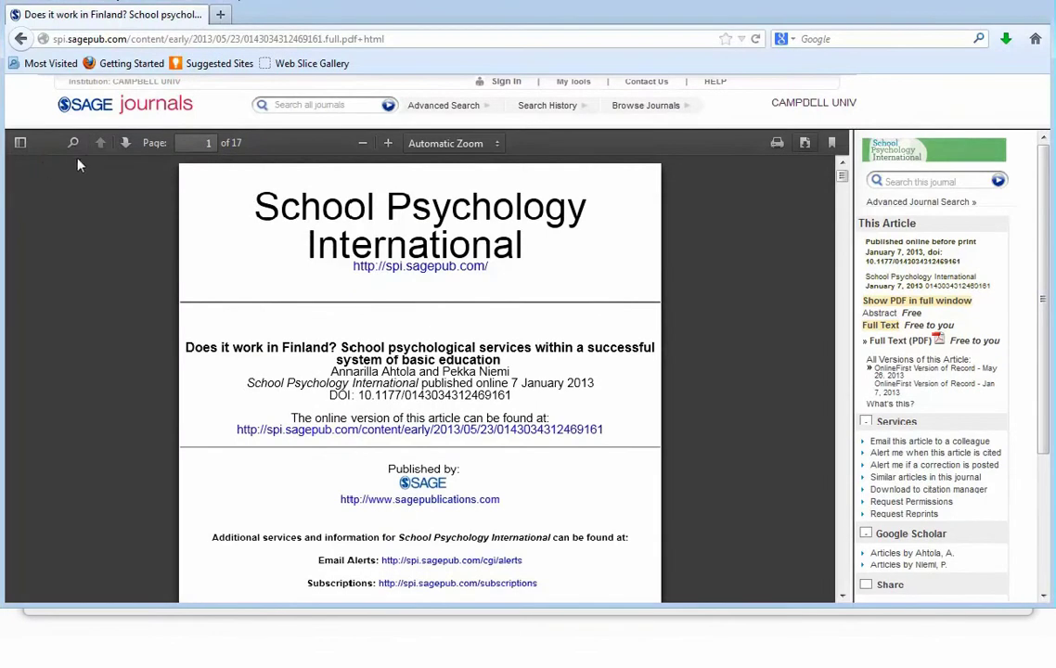
left_click(20, 39)
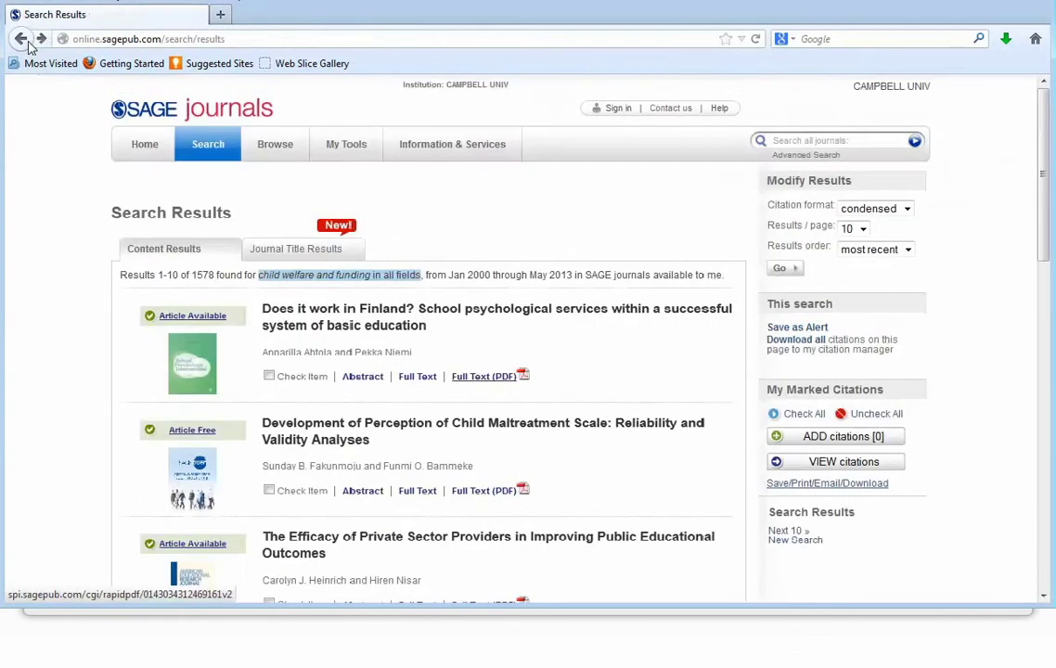
left_click(145, 156)
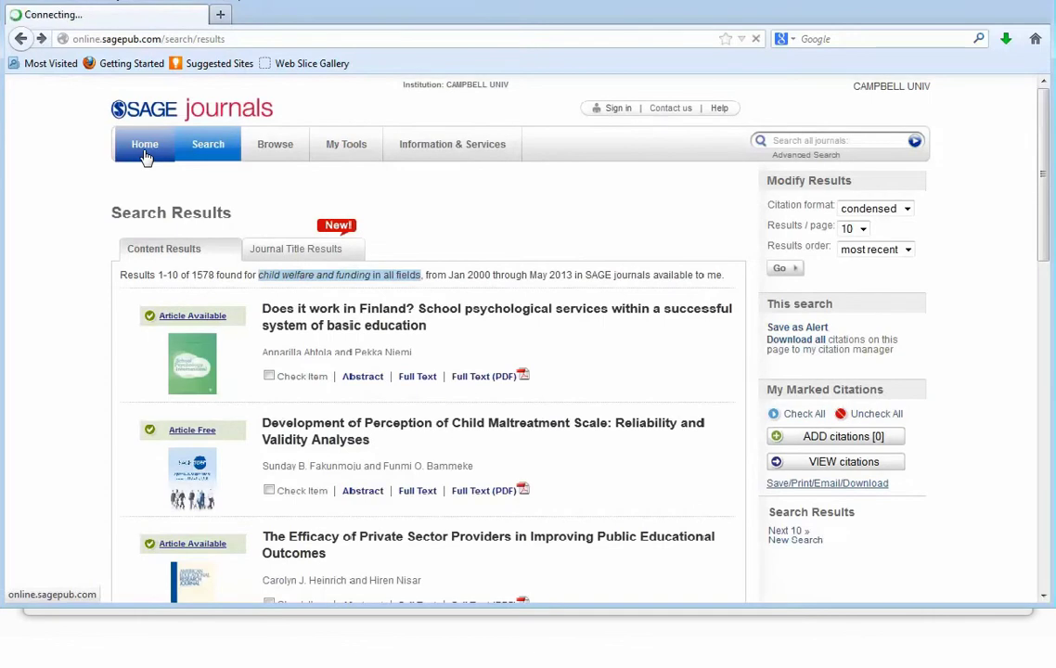